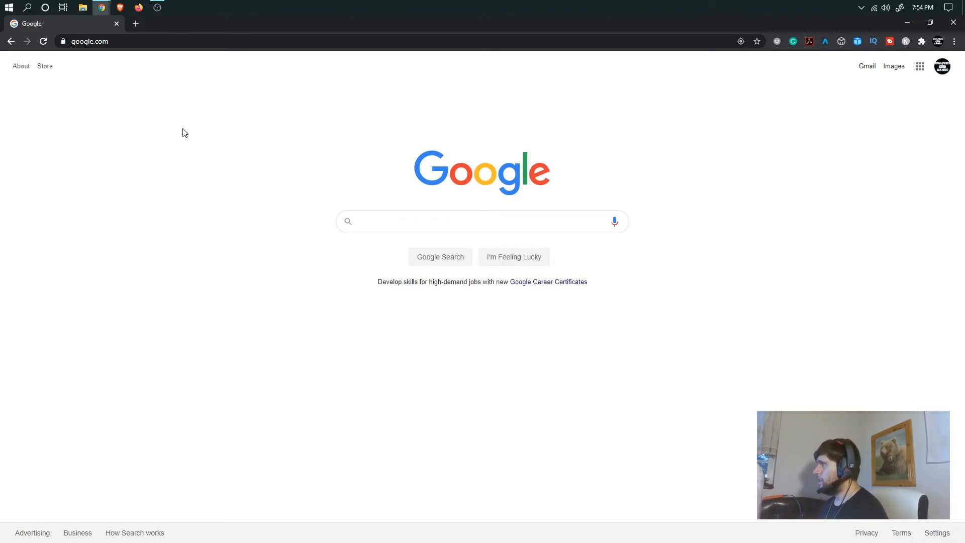
Step: Search Google for "unity download archive" and open Unity's Download Archive page
left_click(378, 222)
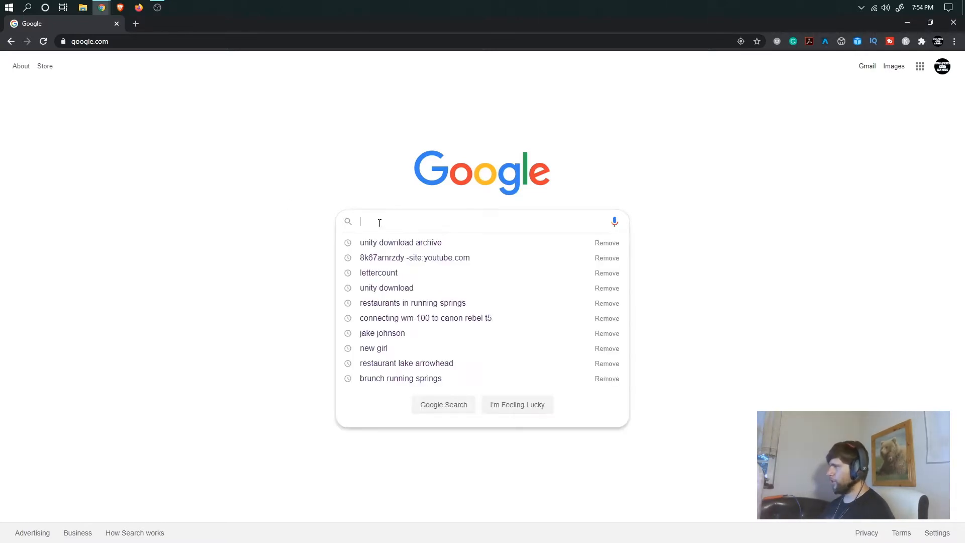
type("unity download arc")
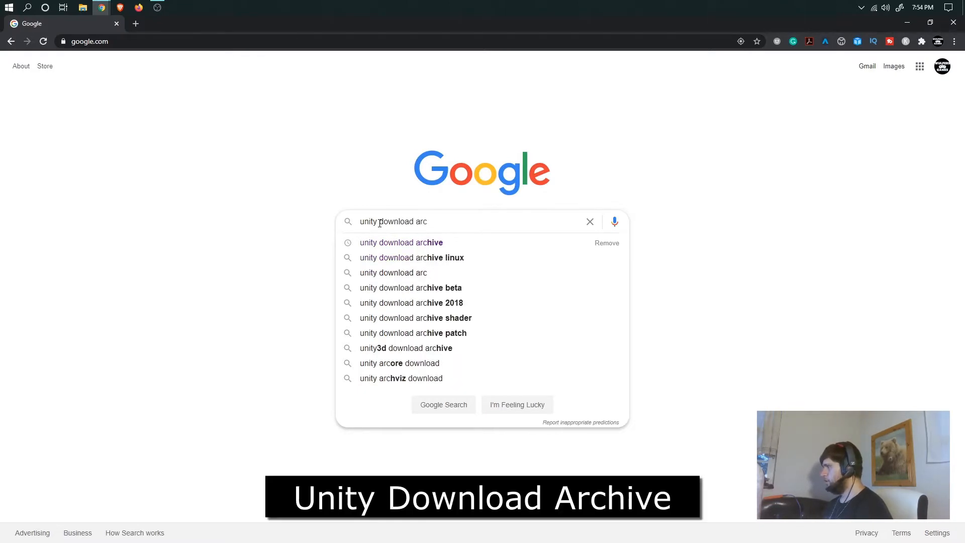
key("Down")
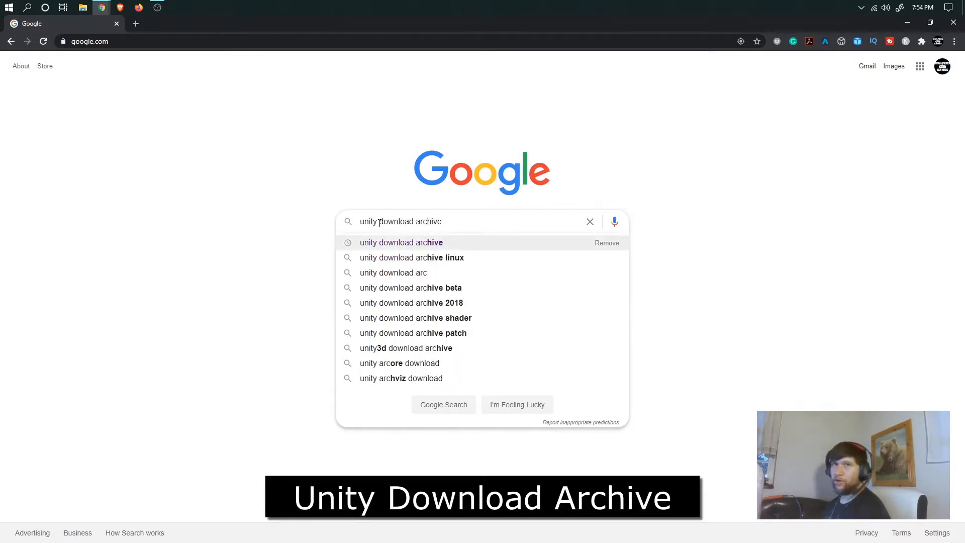
key("Return")
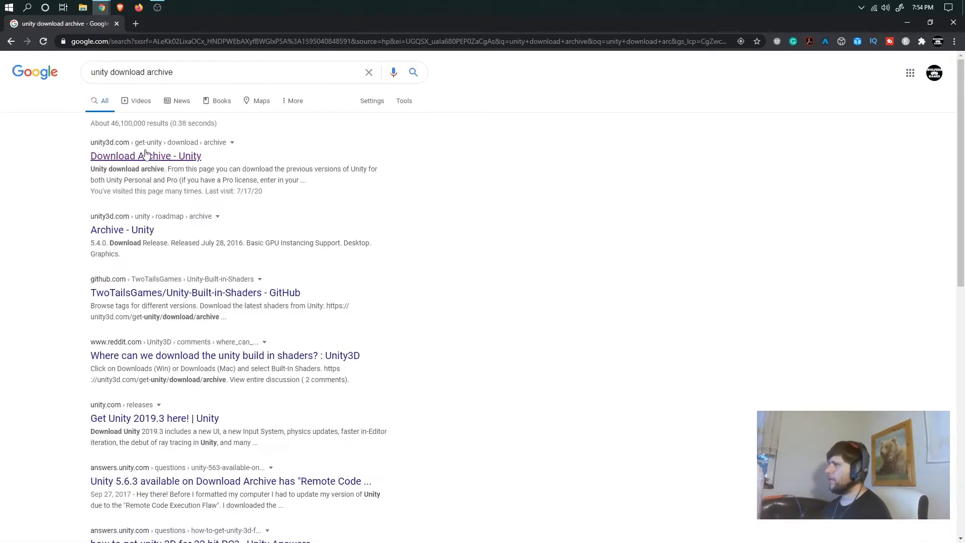
left_click(140, 160)
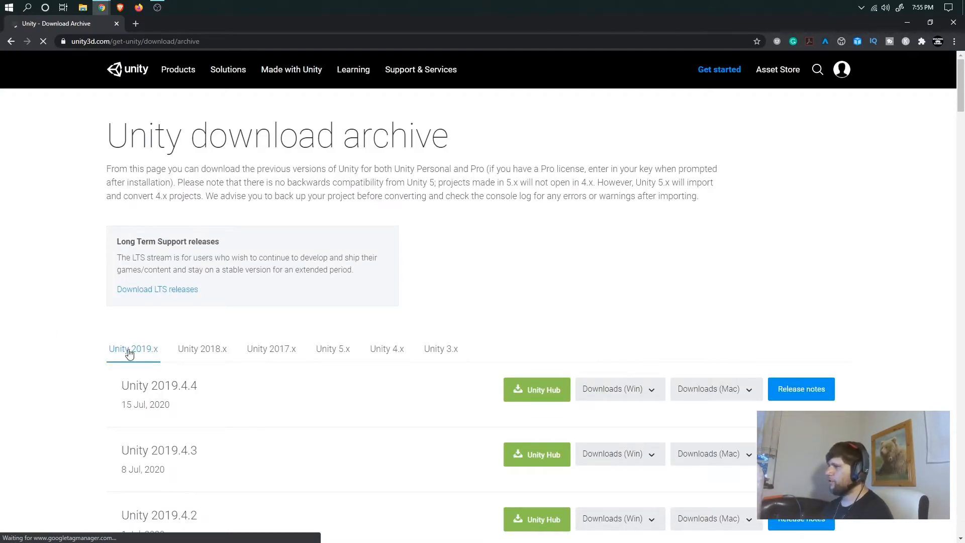
Step: Look through the Mac and Windows download options for Unity 2019.4.4
scroll(174, 275, "down", 3)
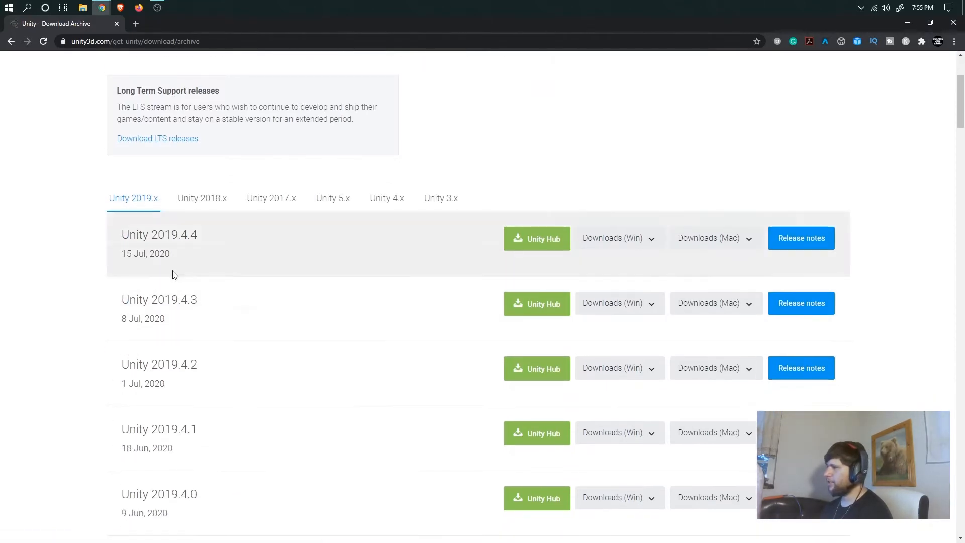
left_click_drag(123, 238, 207, 241)
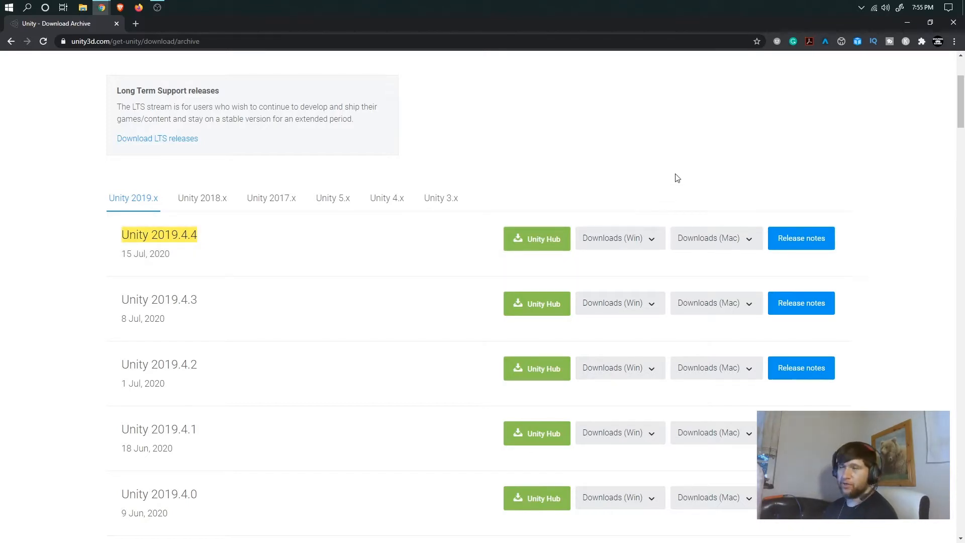
left_click(702, 242)
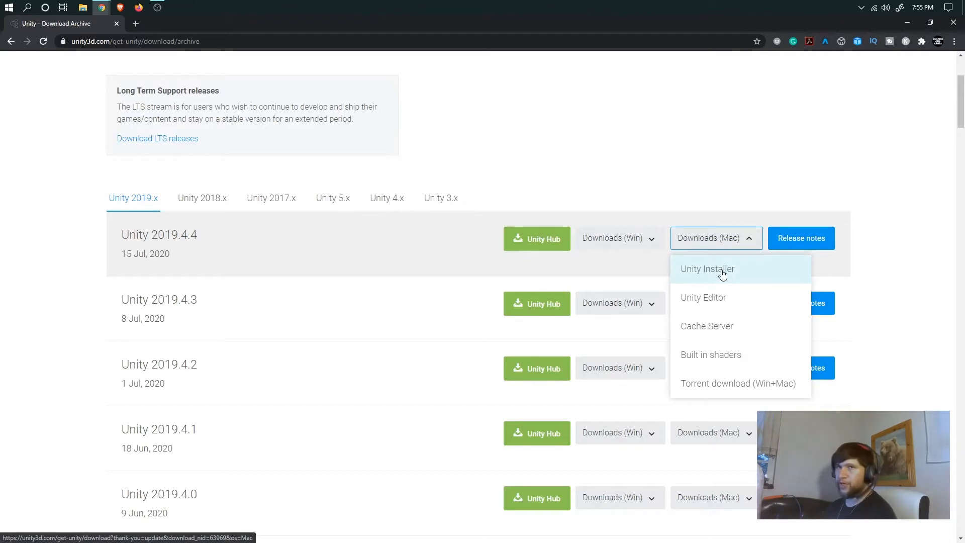
left_click(671, 143)
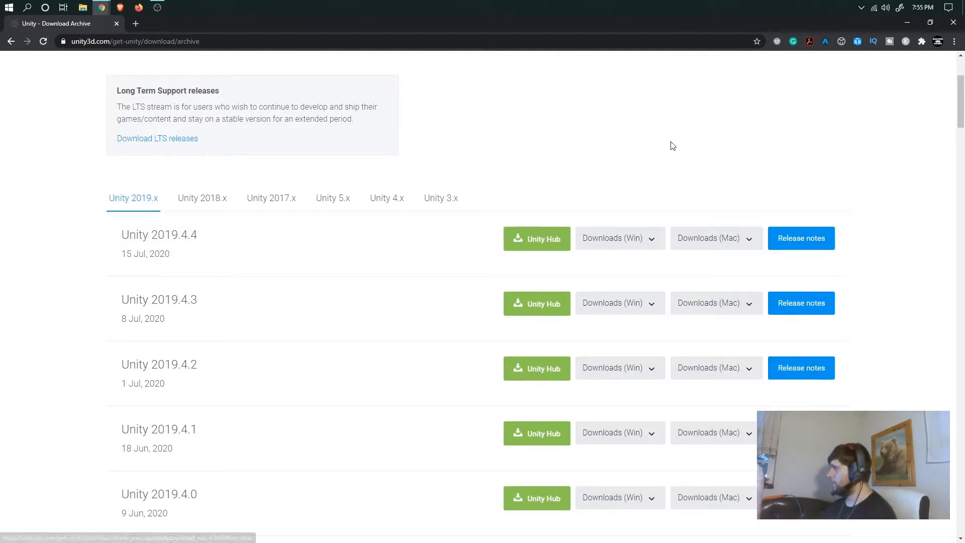
left_click(612, 241)
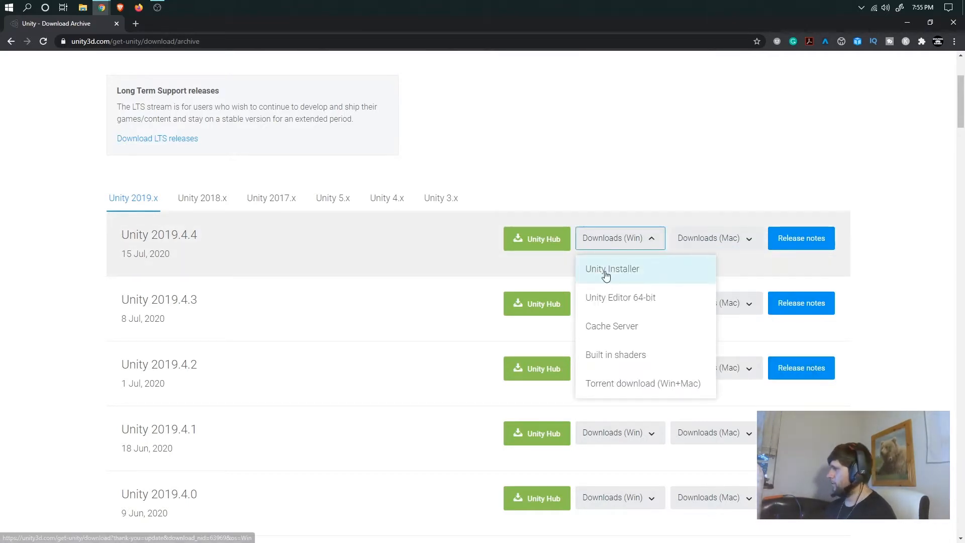
left_click(616, 182)
Step: Download the Windows Unity Installer for Unity 2019.4.4 and save it to the Desktop as UnityDownloadAssistant-2019.4.4f1.exe
scroll(662, 248, "down", 1)
left_click(631, 240)
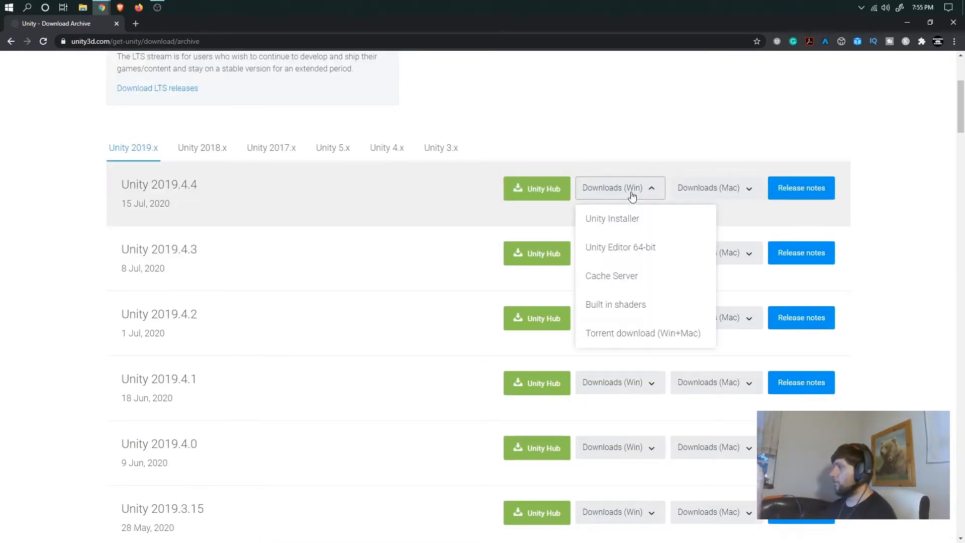
left_click(623, 227)
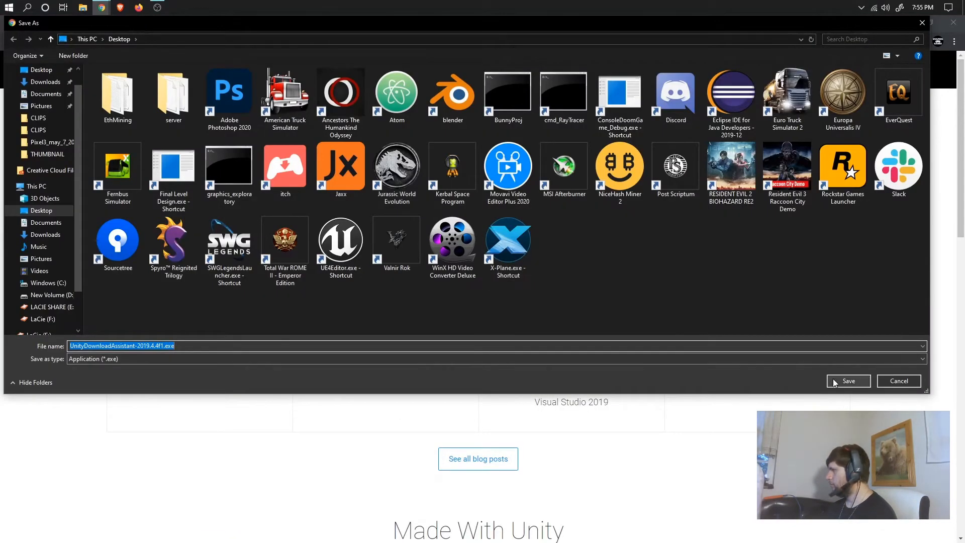
left_click(849, 380)
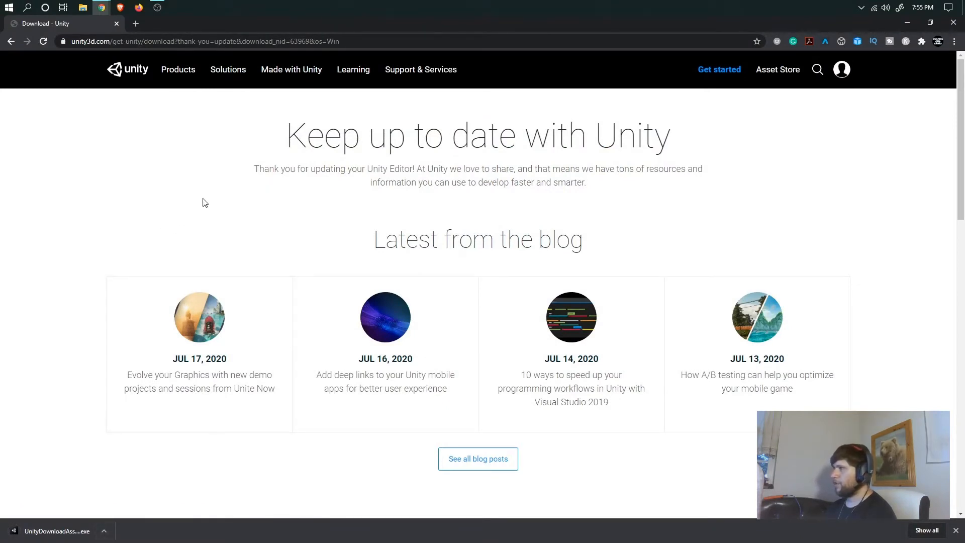
Step: Show the downloaded file in its folder and run UnityDownloadAssistant-2019.4.4f1.exe
left_click(103, 528)
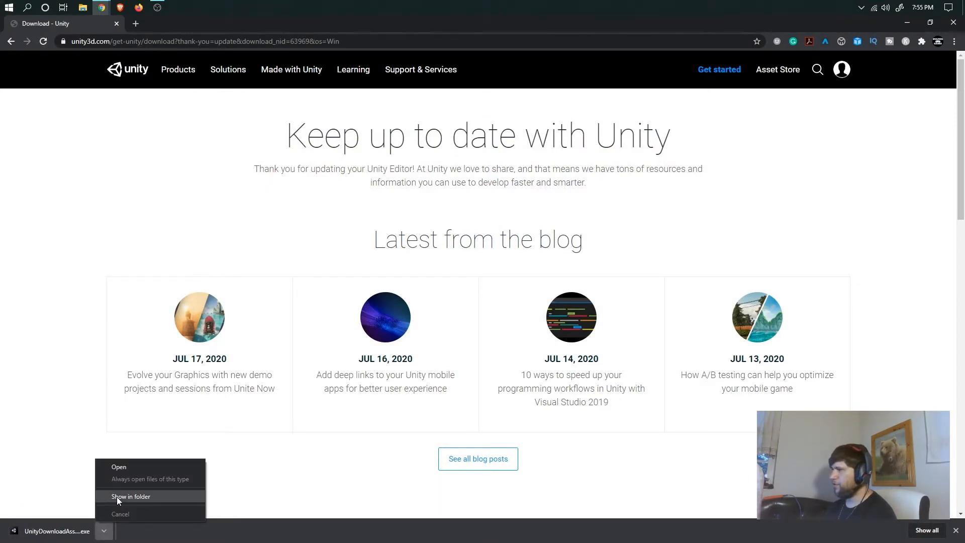
left_click(117, 497)
left_click_drag(402, 185, 441, 93)
scroll(434, 307, "down", 3)
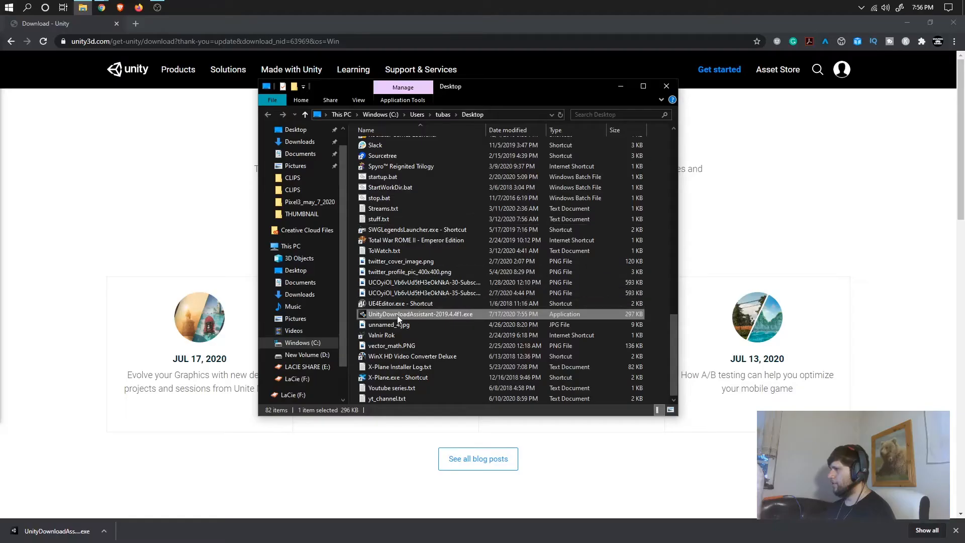
left_click(403, 304)
double_click(400, 314)
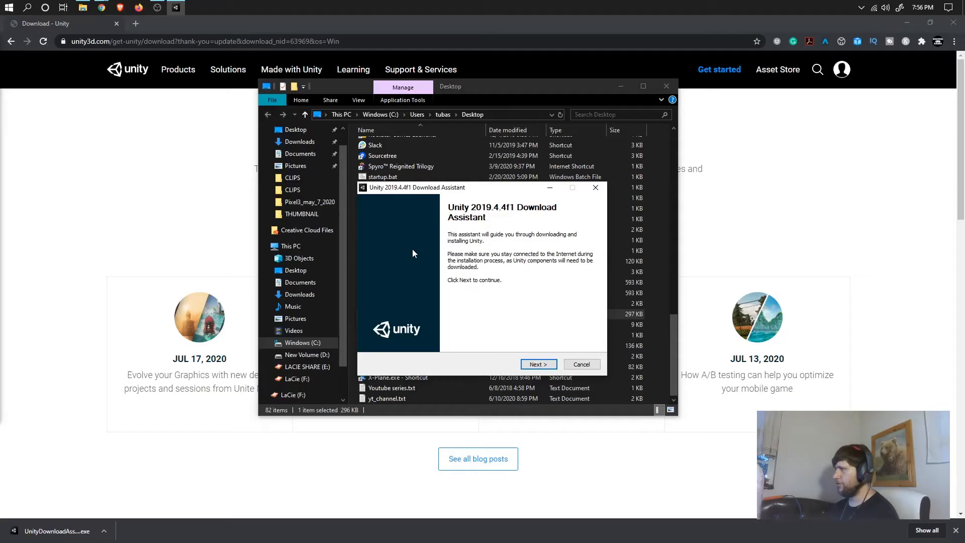
Step: Go past the Download Assistant's introduction, accept the License Agreement terms and continue to the component selection
left_click_drag(463, 192, 293, 119)
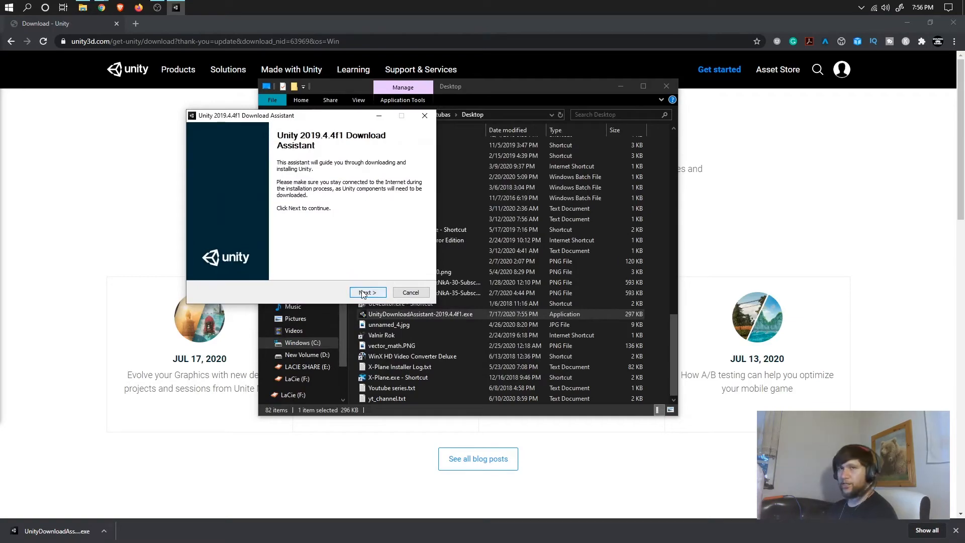
left_click(363, 293)
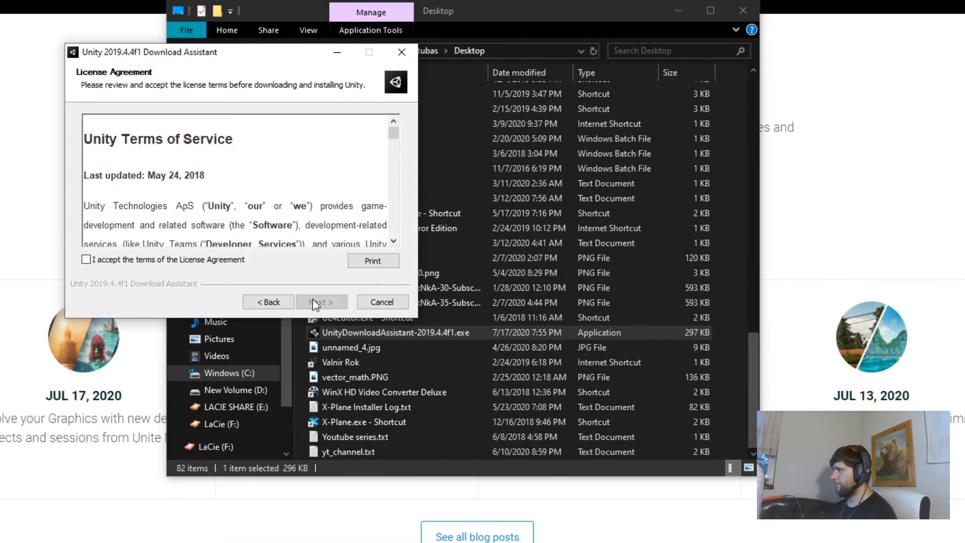
scroll(218, 170, "down", 15)
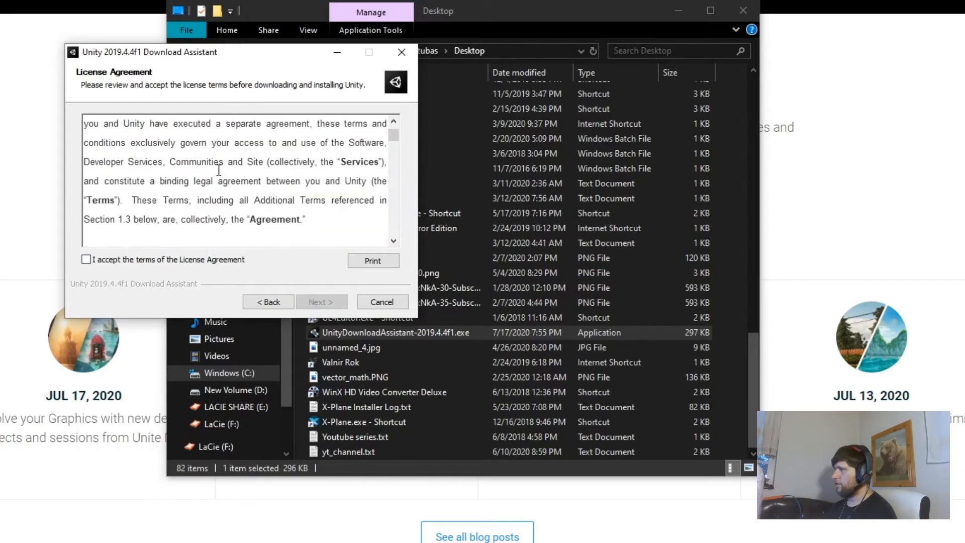
scroll(219, 170, "down", 15)
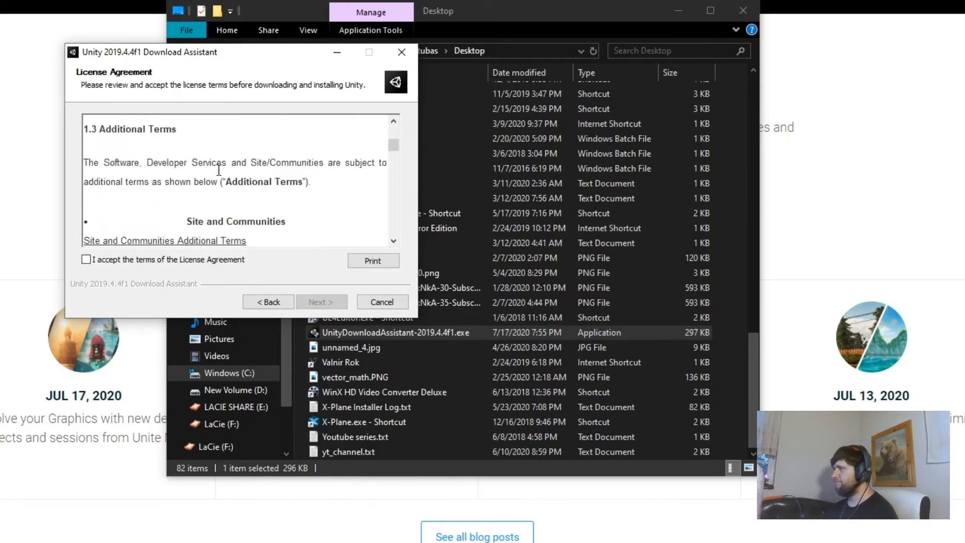
scroll(219, 170, "down", 15)
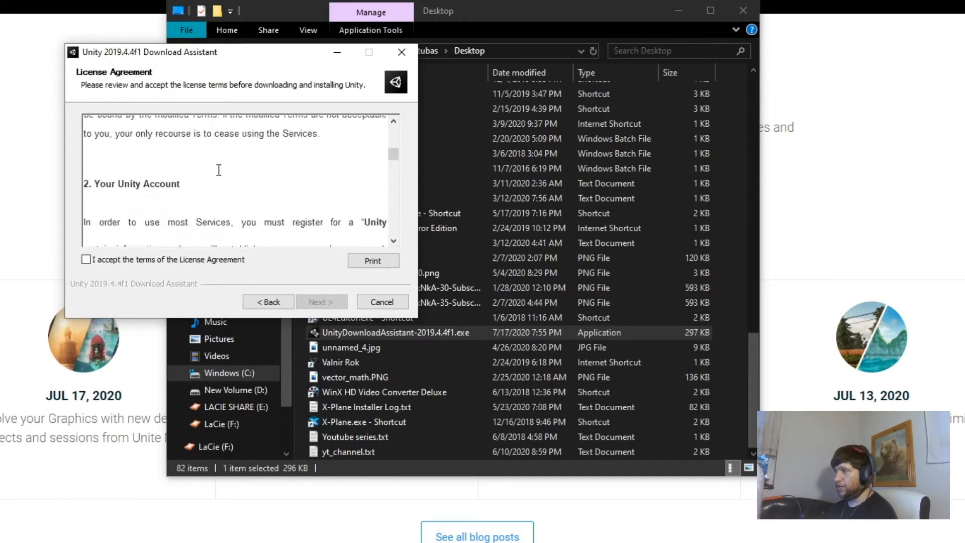
left_click(86, 260)
scroll(87, 262, "down", 15)
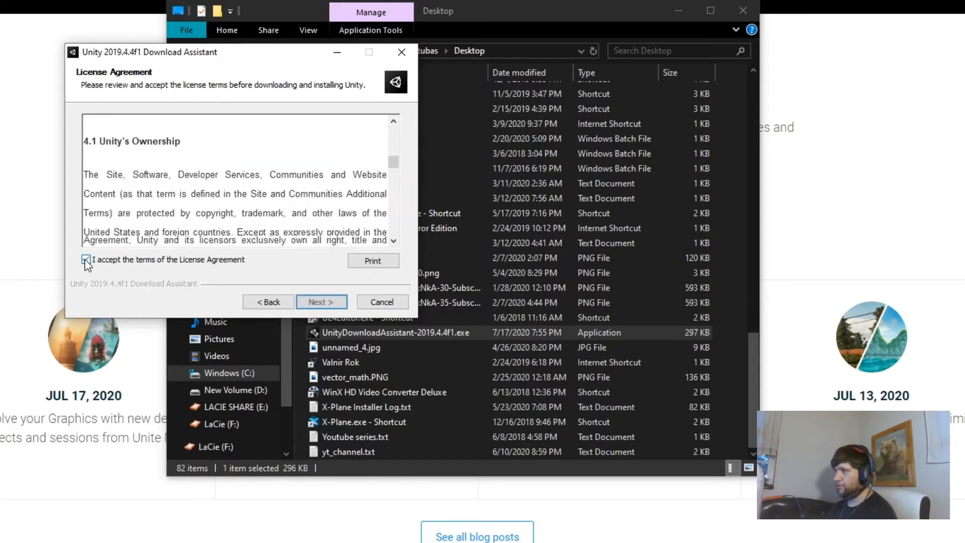
scroll(204, 261, "down", 5)
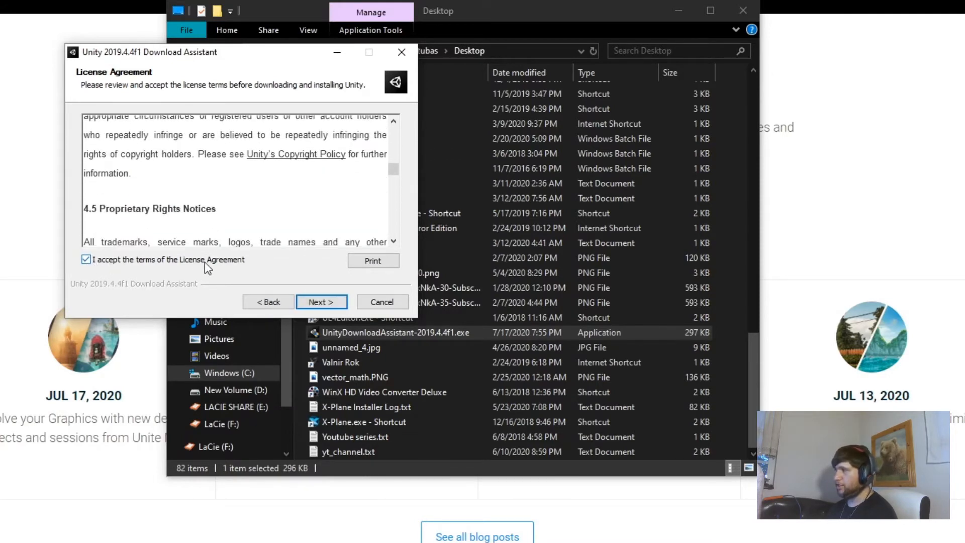
left_click(316, 302)
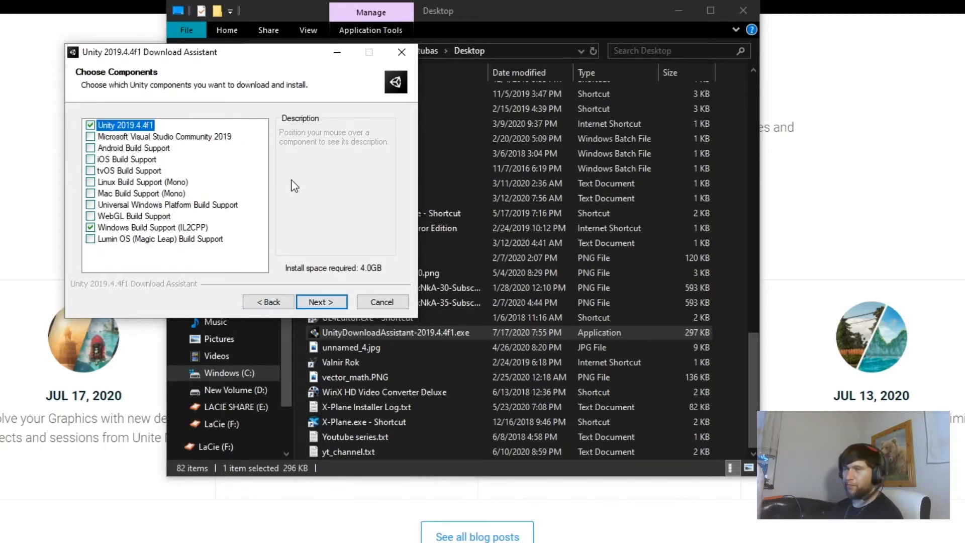
mouse_move(103, 128)
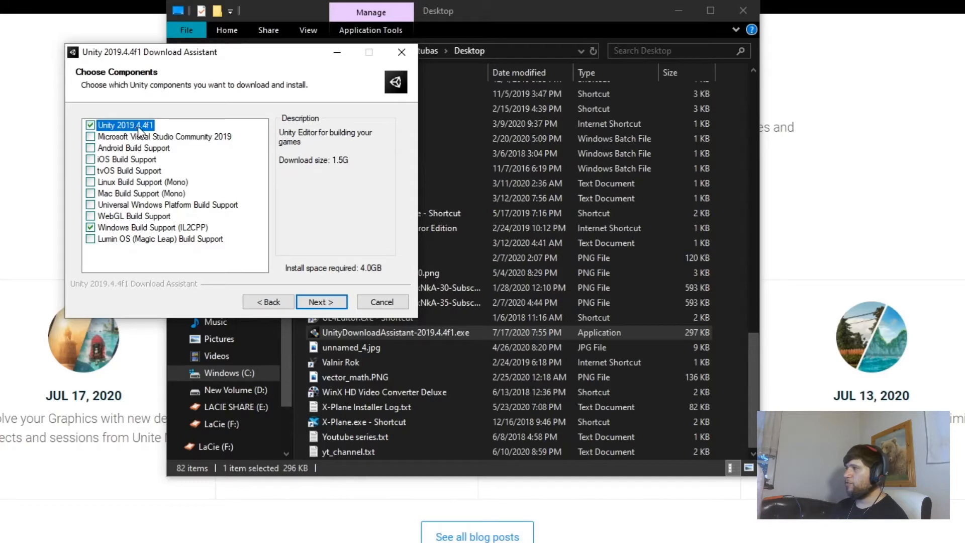
left_click(91, 125)
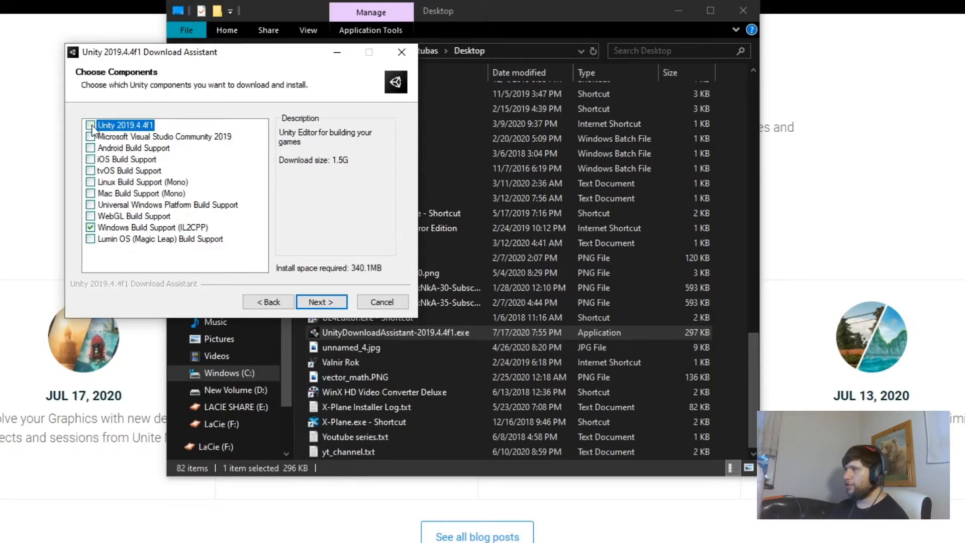
left_click(91, 125)
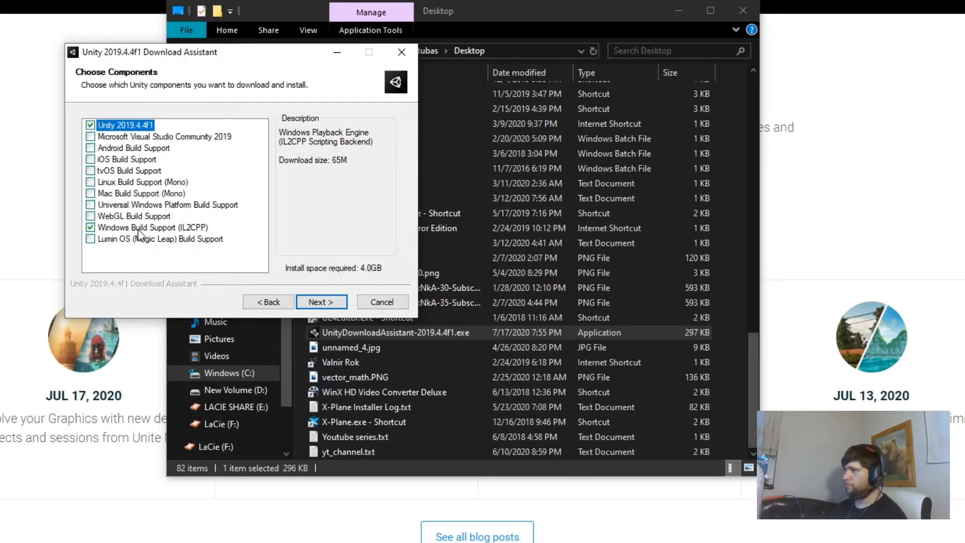
left_click(91, 195)
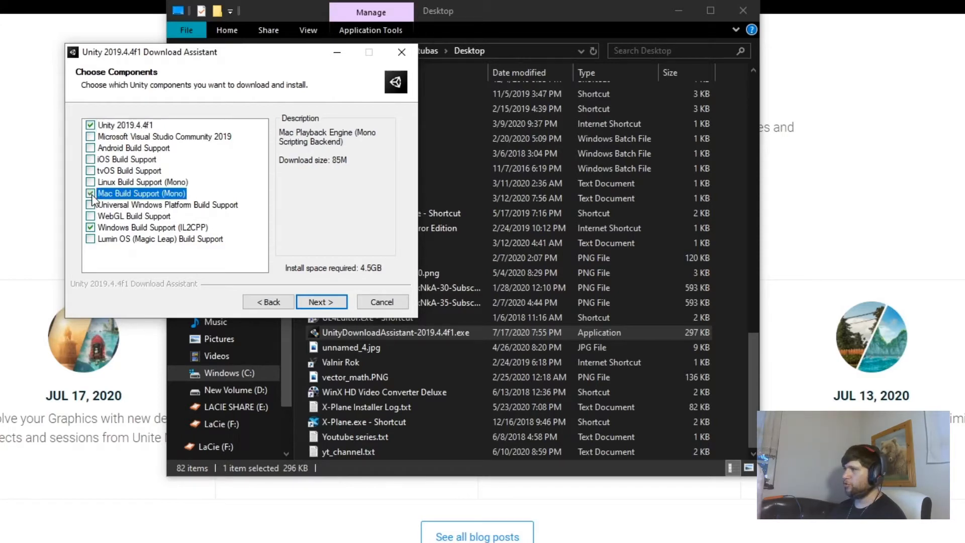
left_click(90, 194)
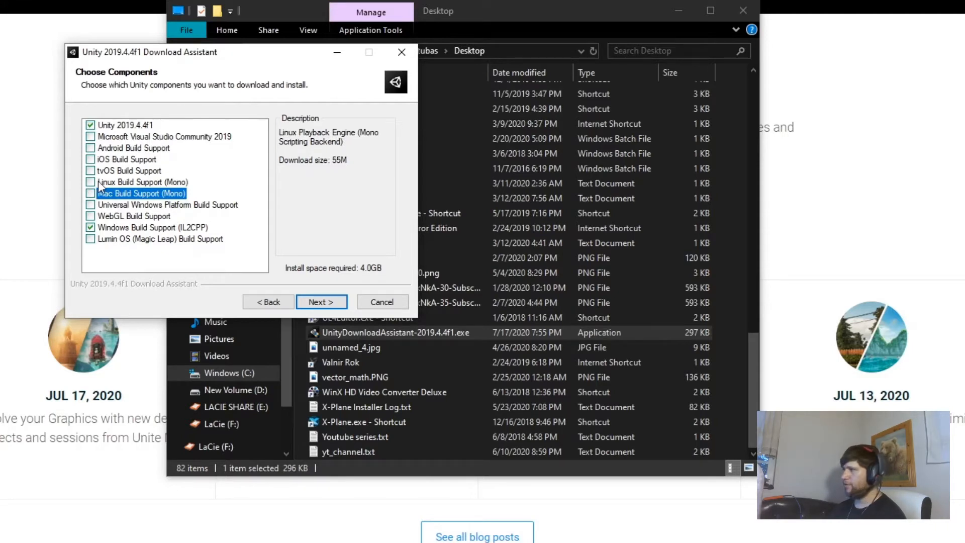
left_click(92, 181)
left_click(91, 181)
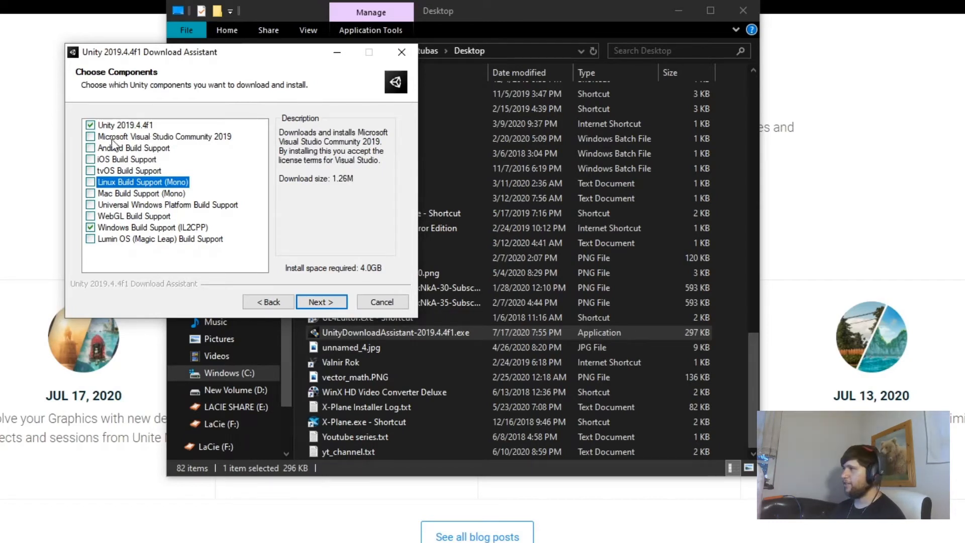
Step: Add Microsoft Visual Studio Community 2019 to the components to install and continue to the install locations
left_click(128, 137)
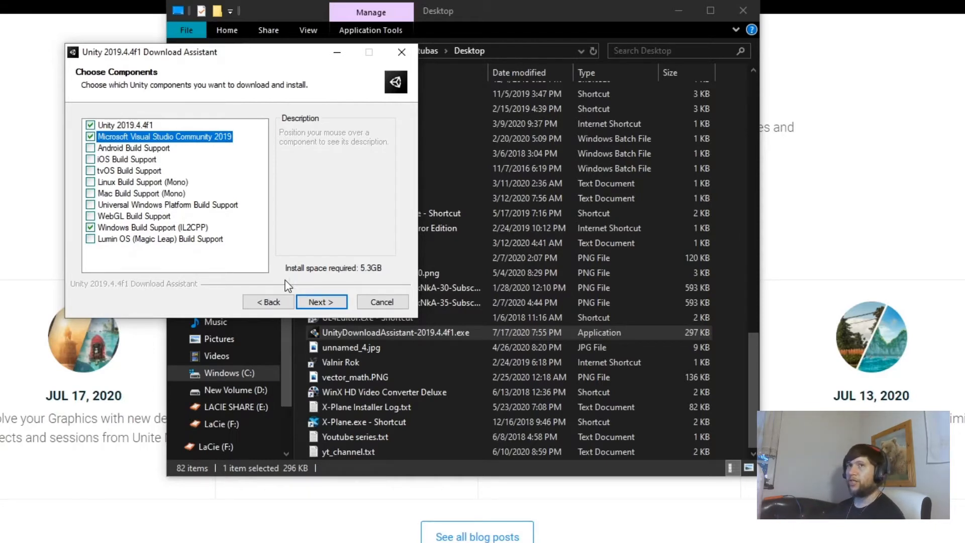
left_click(320, 303)
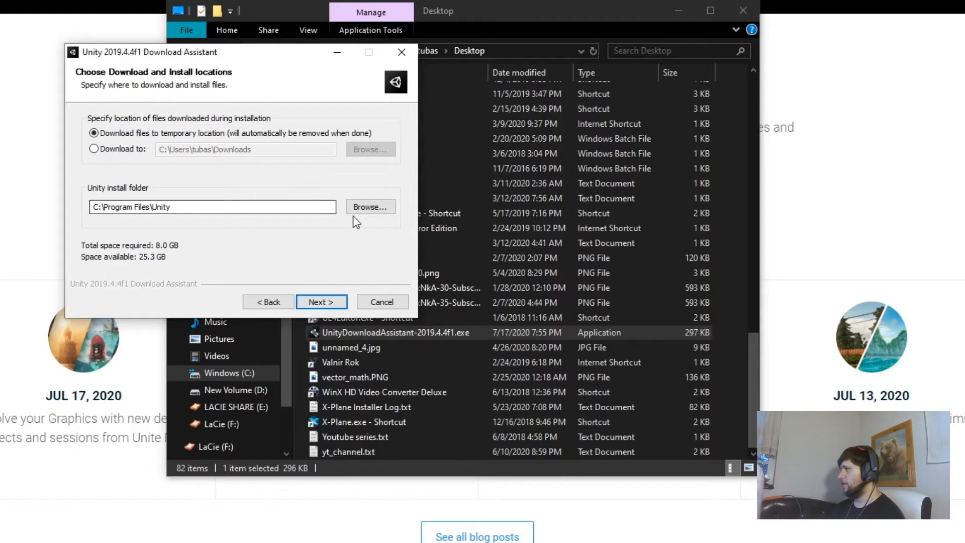
Step: Create a folder named Unity2019_4_4f1 inside D:\Development and set it as the Unity install folder
left_click(370, 207)
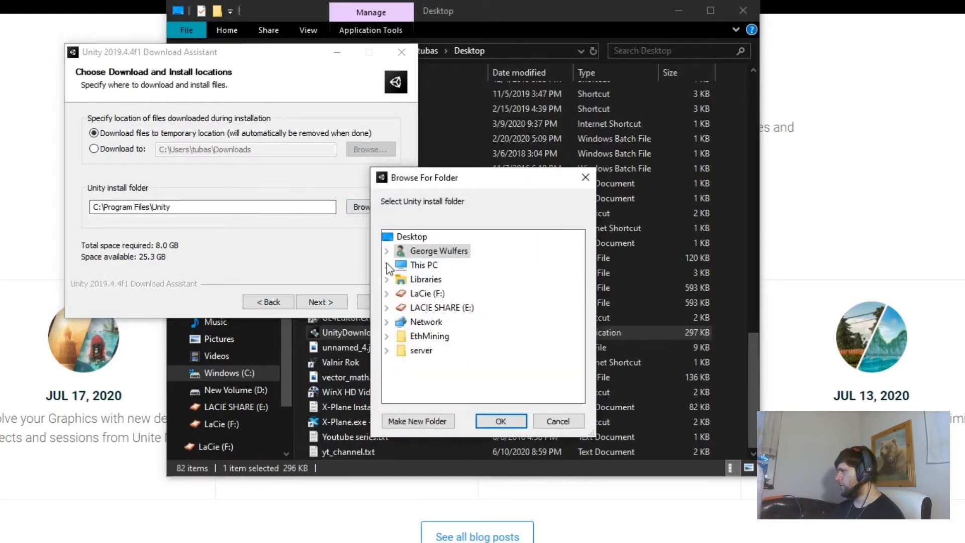
double_click(423, 265)
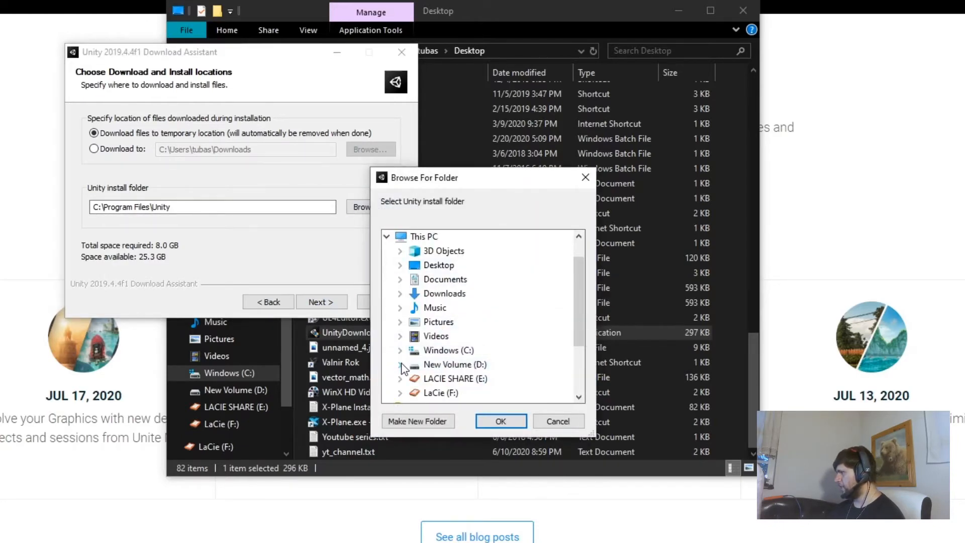
double_click(426, 364)
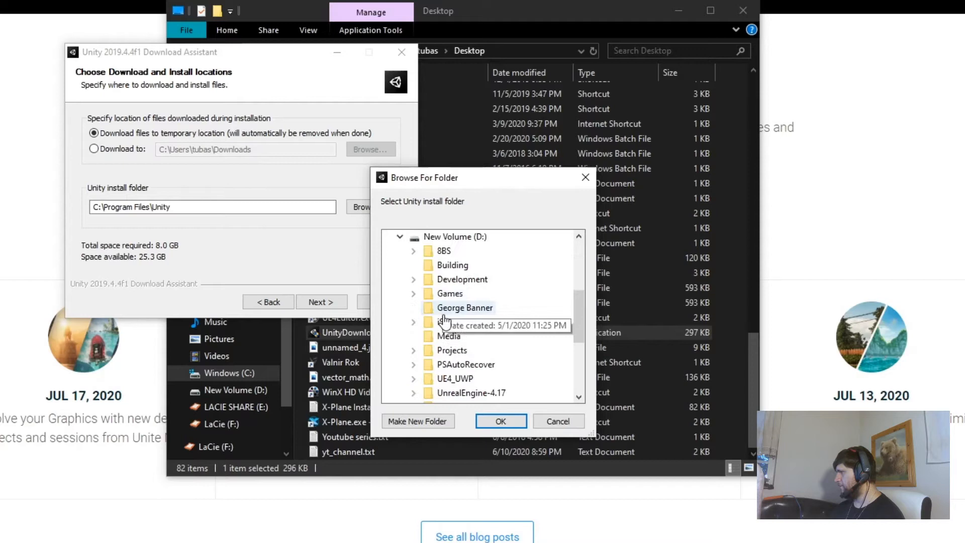
double_click(446, 279)
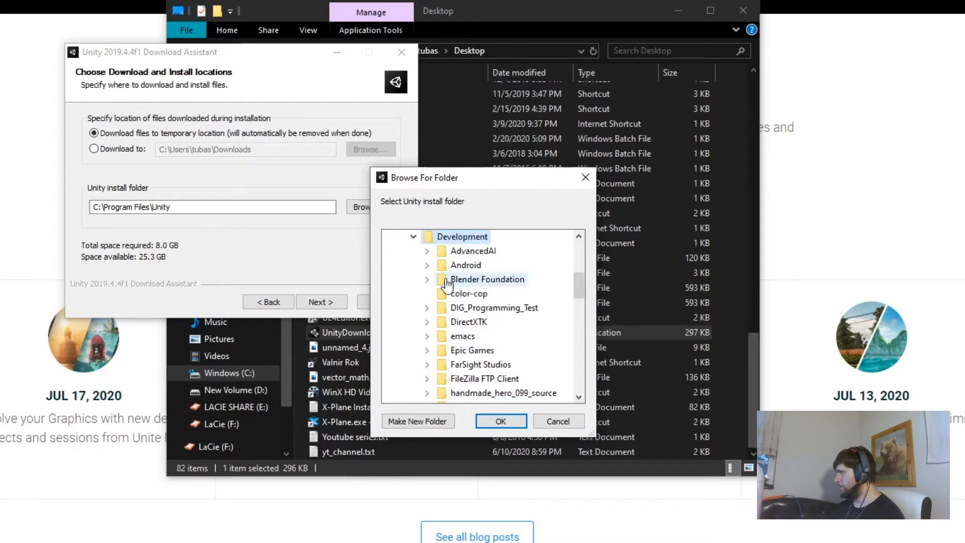
left_click(418, 421)
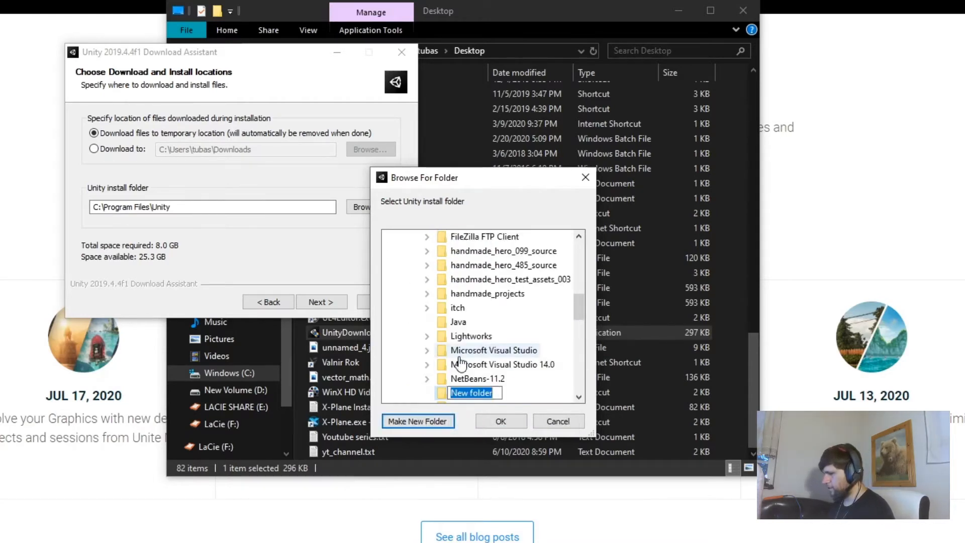
type("Unity2019")
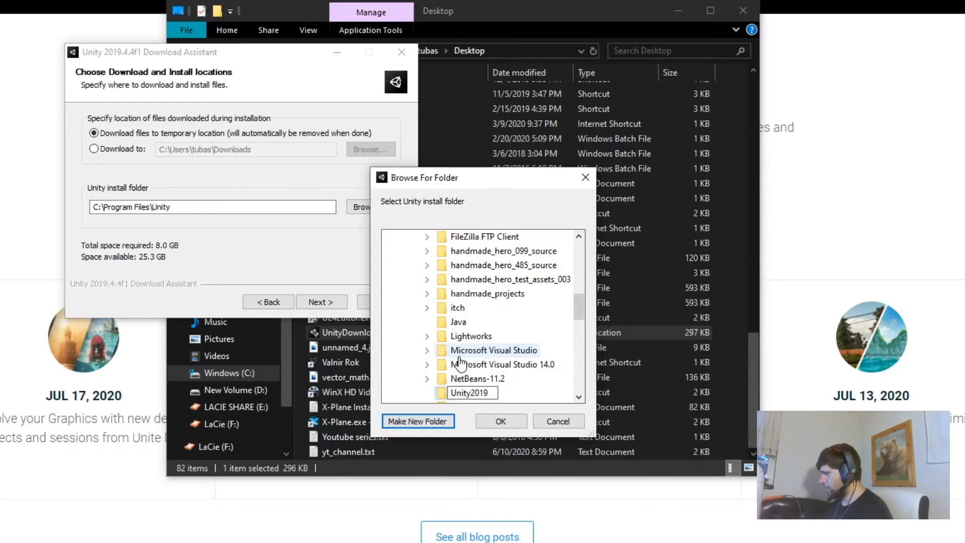
type("_4_4f1")
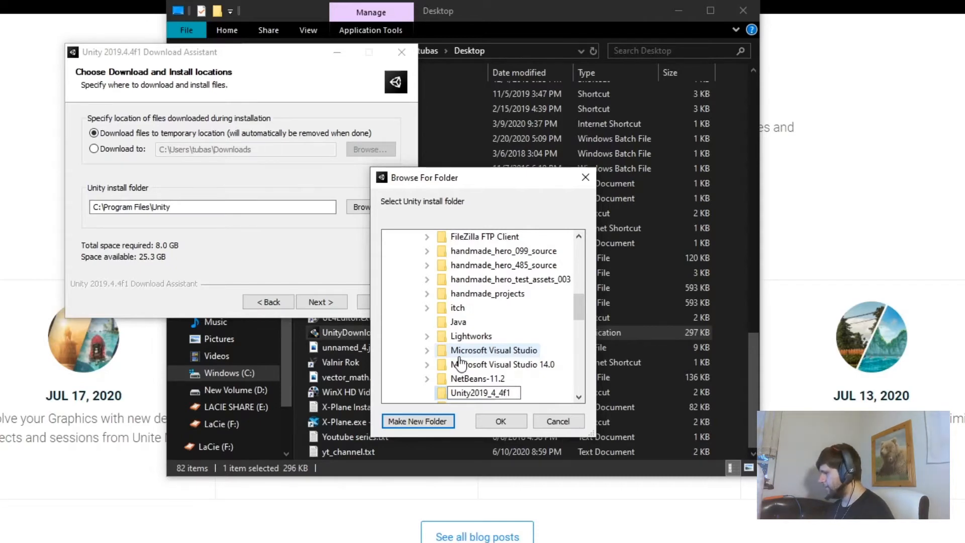
key("Return")
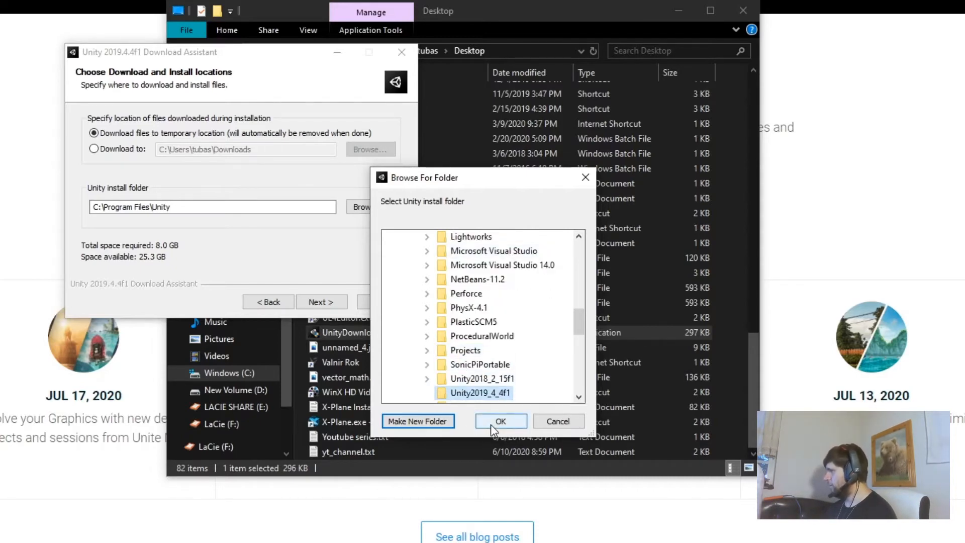
left_click(490, 422)
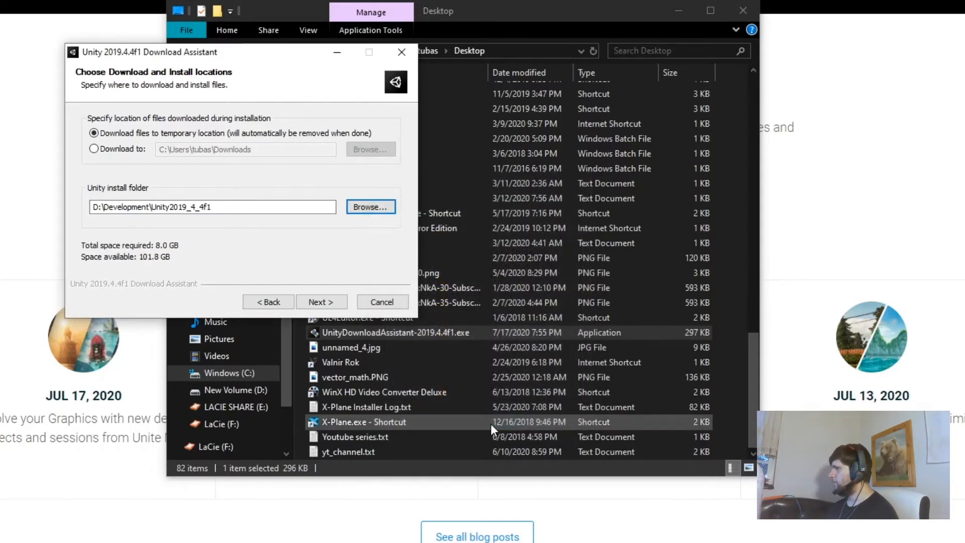
Step: Continue to the Visual Studio 2019 Community license, accept its terms and start the download and installation
left_click(314, 302)
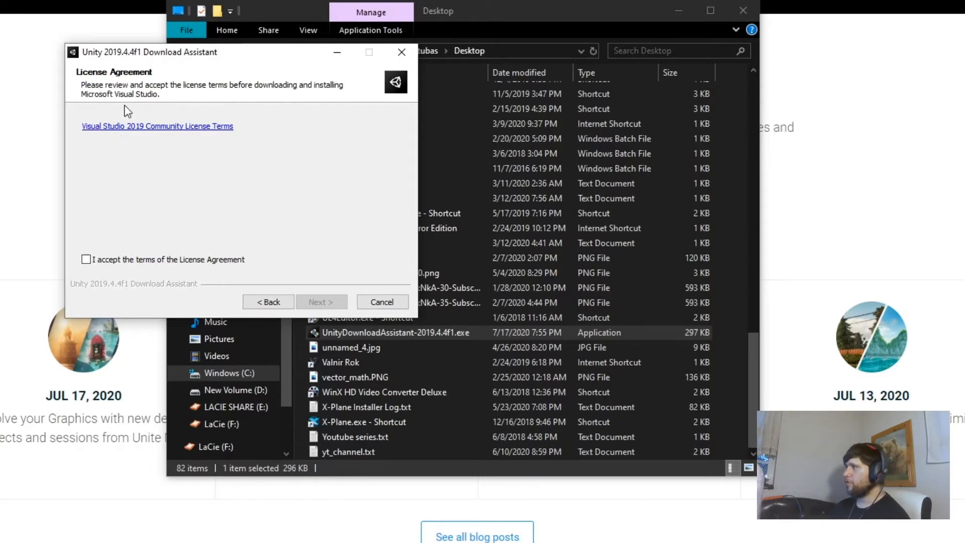
left_click(95, 262)
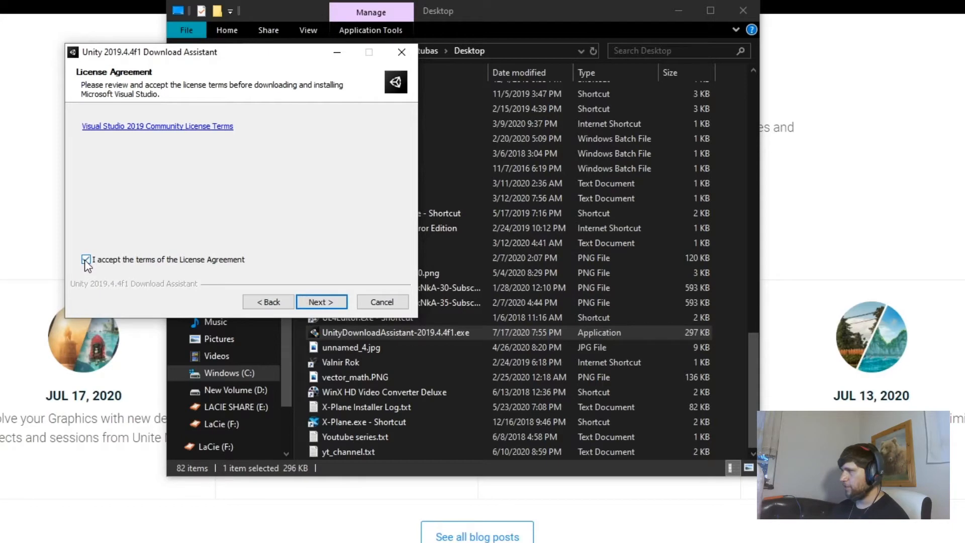
left_click(321, 302)
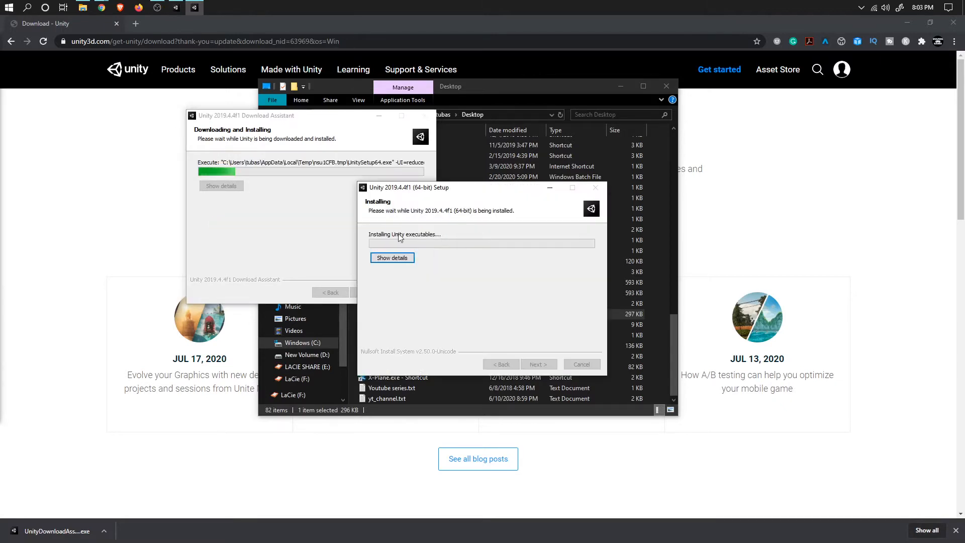
Step: Let the Unity and Visual Studio installation run to completion, moving the Download Assistant window aside, and finish the assistant
left_click(392, 257)
left_click_drag(452, 191, 534, 119)
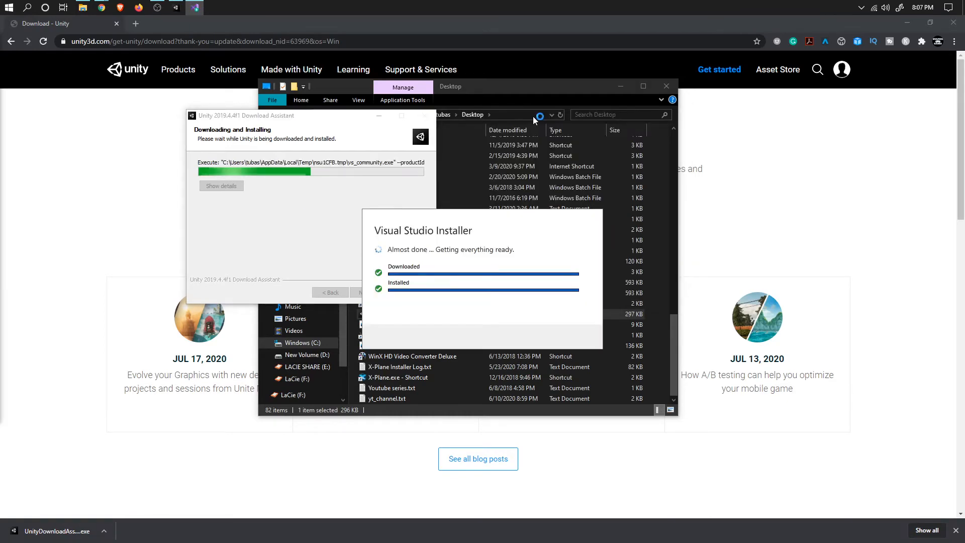
left_click(288, 117)
left_click_drag(288, 118, 495, 268)
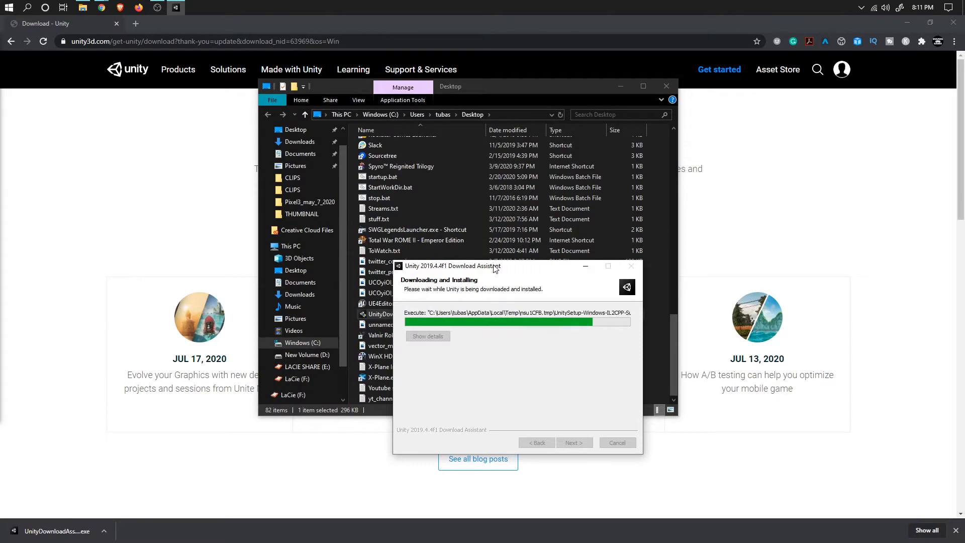
left_click(575, 445)
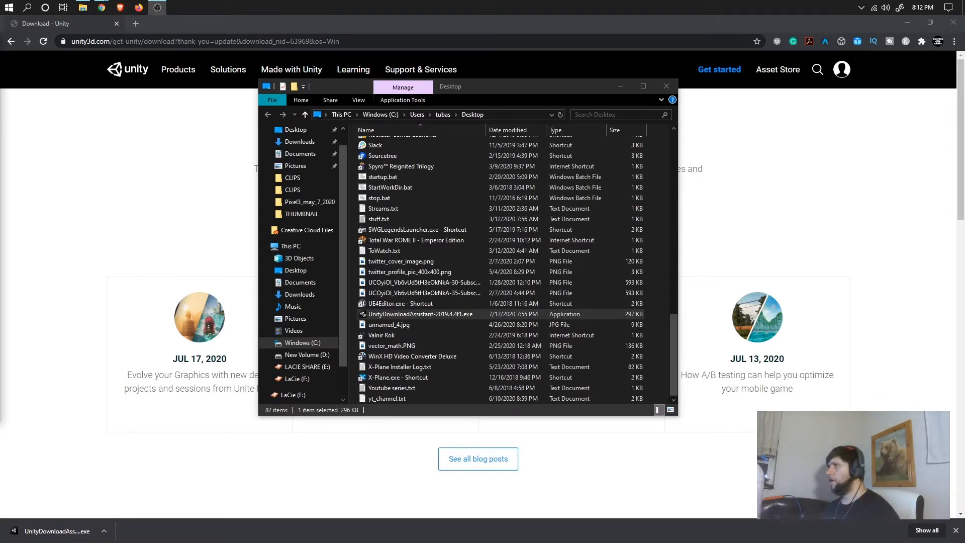
Step: Permanently delete UnityDownloadAssistant-2019.4.4f1.exe from the Desktop folder and close the file window
left_click(494, 88)
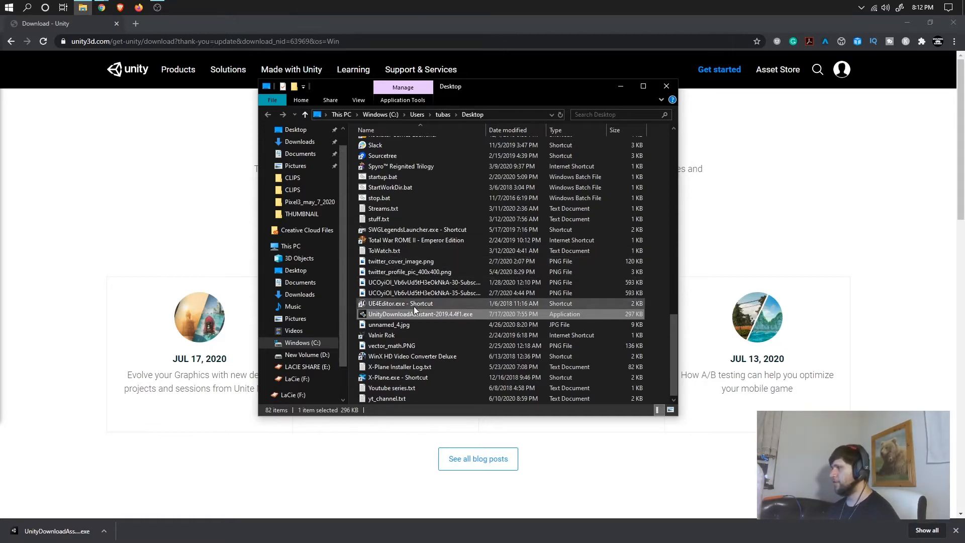
key("Delete")
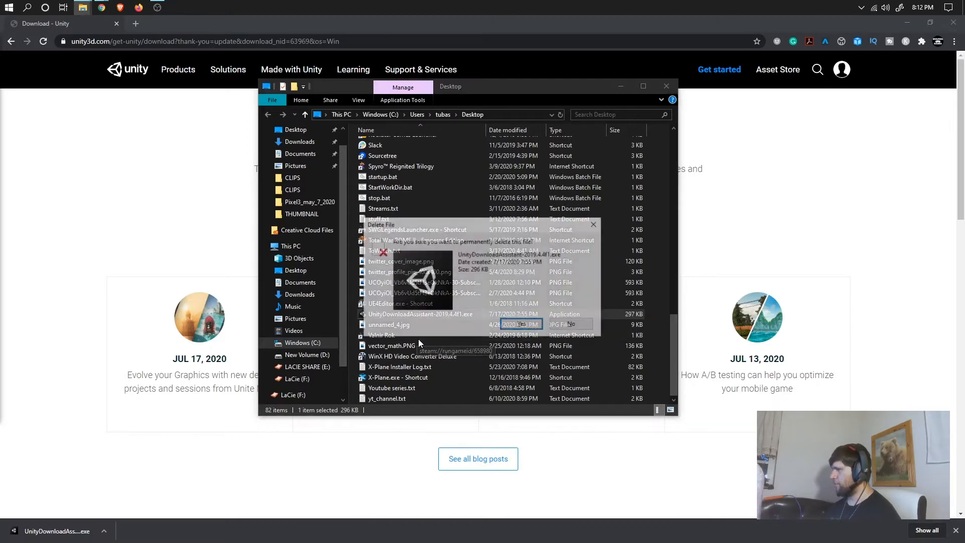
key("Return")
left_click(666, 85)
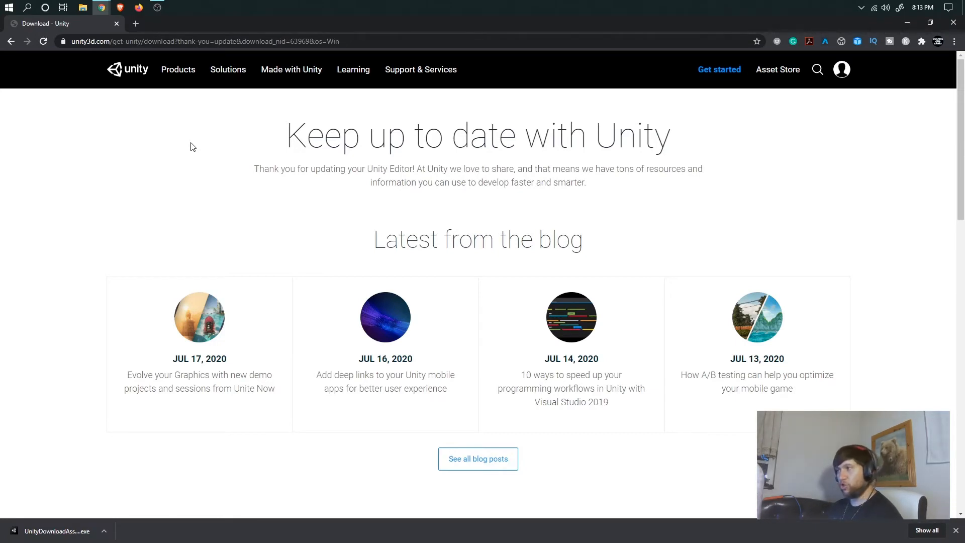
Step: Return to the Unity download archive's 2019.4.4 Unity Hub option, and launch Unity Hub through a Windows search for "unity"
left_click(13, 42)
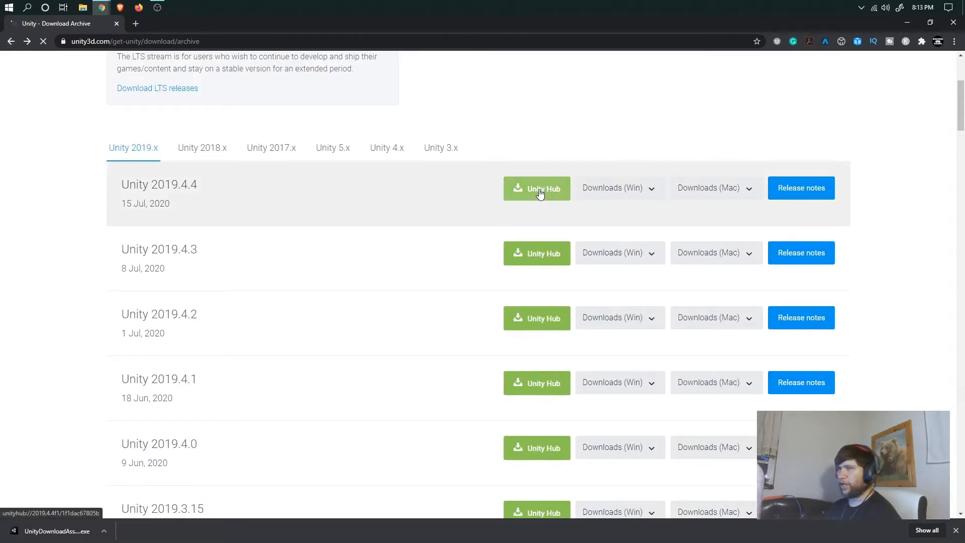
left_click(540, 194)
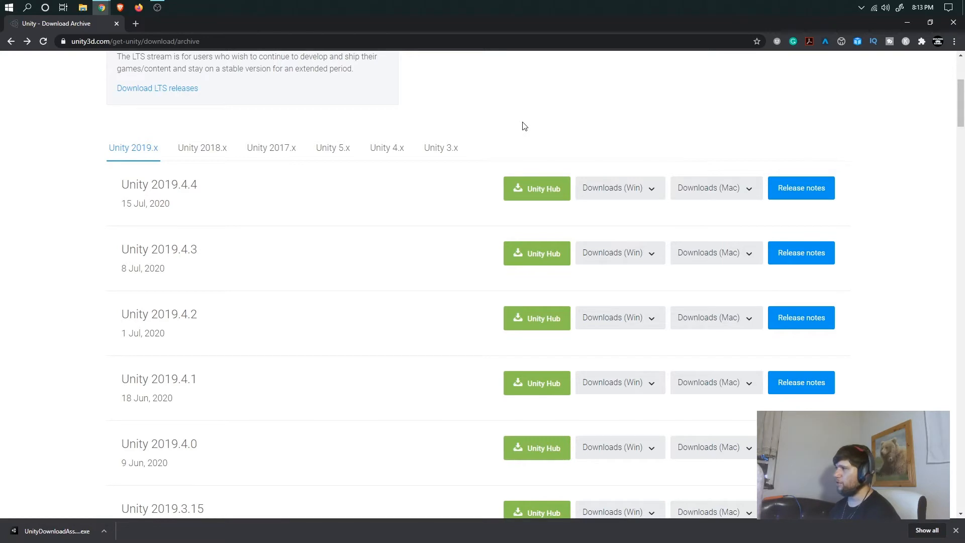
key("super")
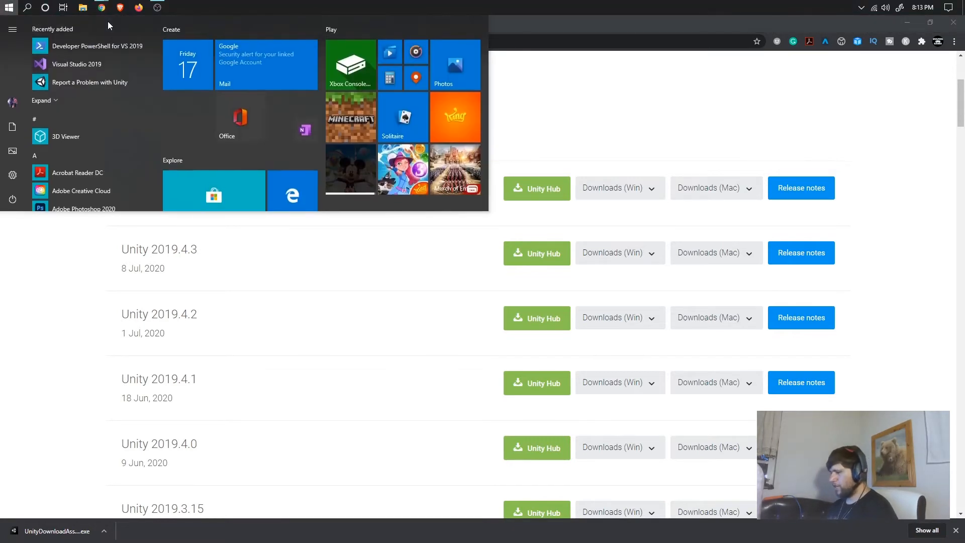
type("unity")
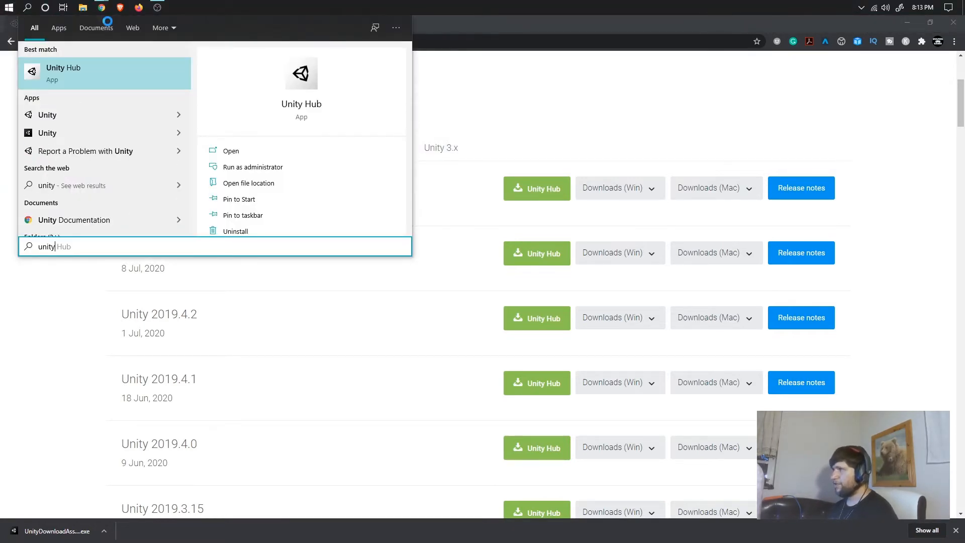
key("Return")
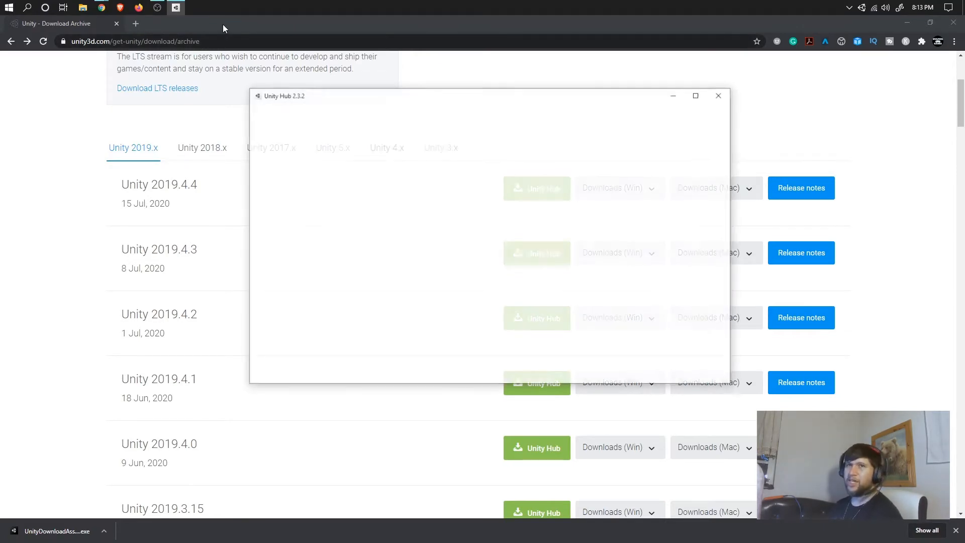
Step: Show the Installs list in Unity Hub and start locating an editor already installed on disk
left_click_drag(316, 97, 267, 89)
left_click(236, 223)
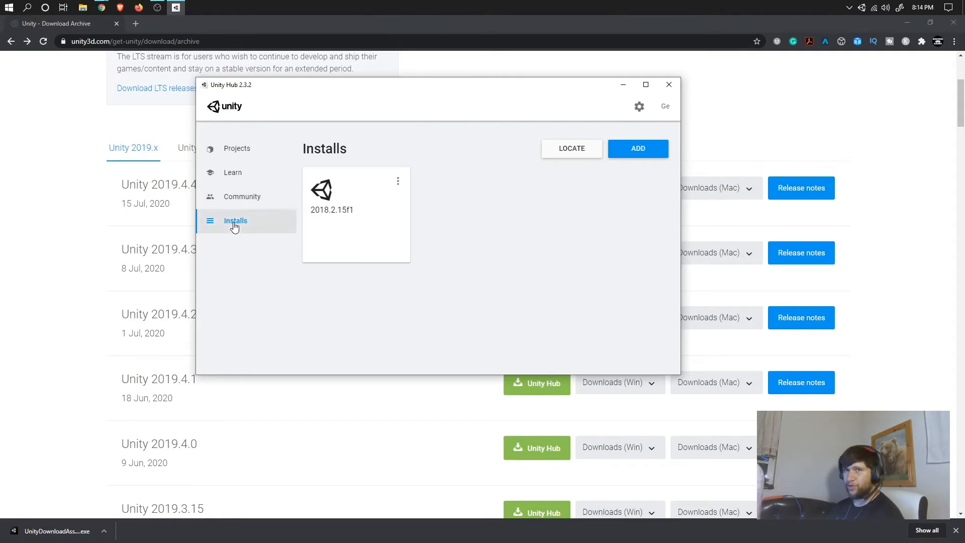
left_click(563, 151)
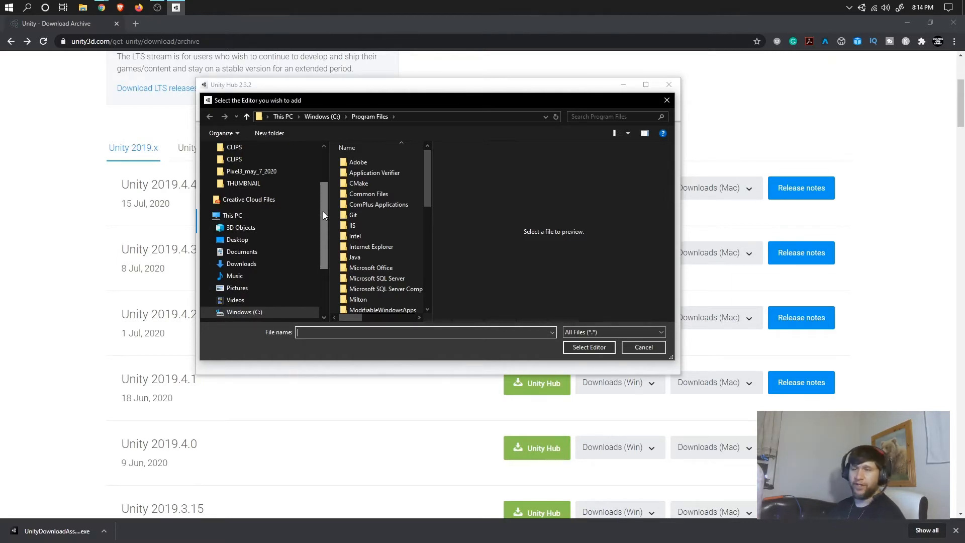
Step: Look up where the Unity 2018.2.15f1 shortcut's Unity.exe is stored through a Windows search for "unity", and close the file window
key("super")
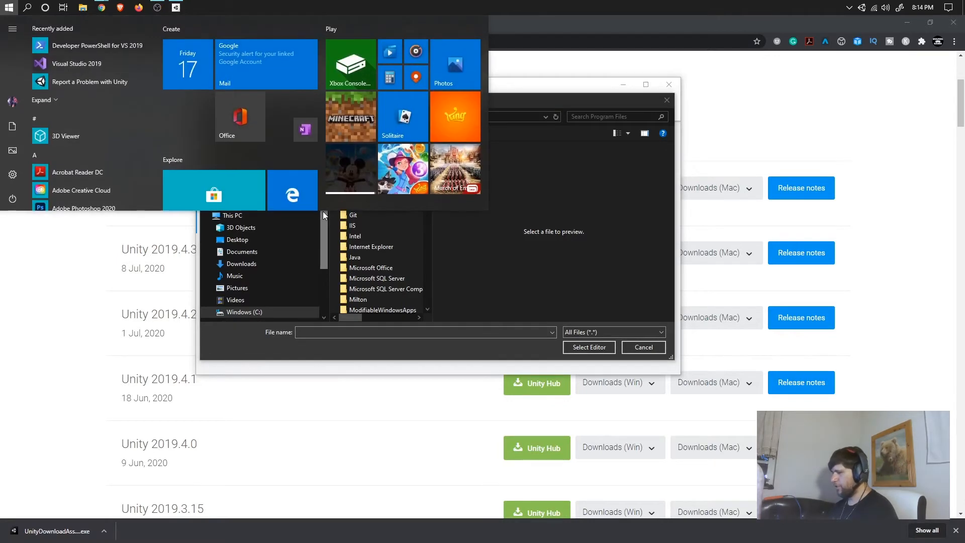
type("unity")
key("Down")
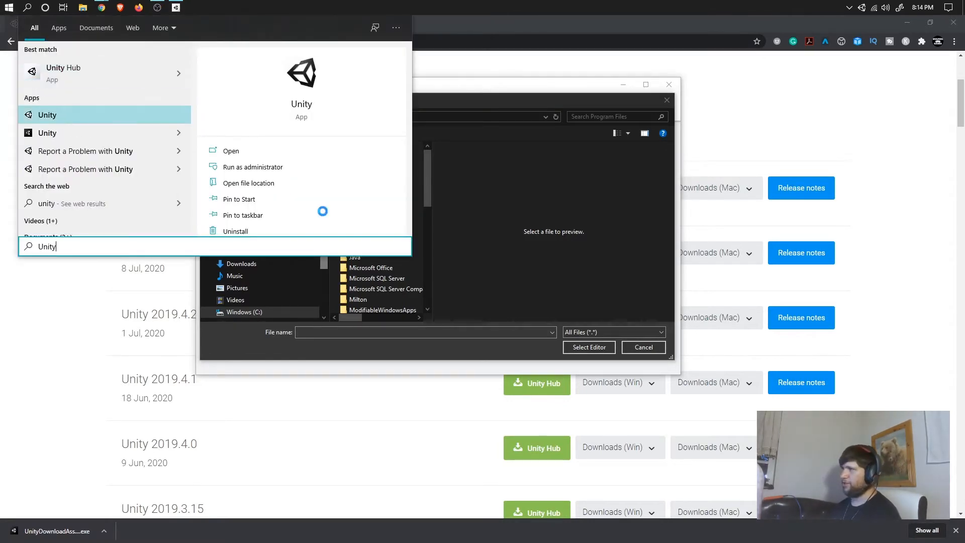
left_click(249, 183)
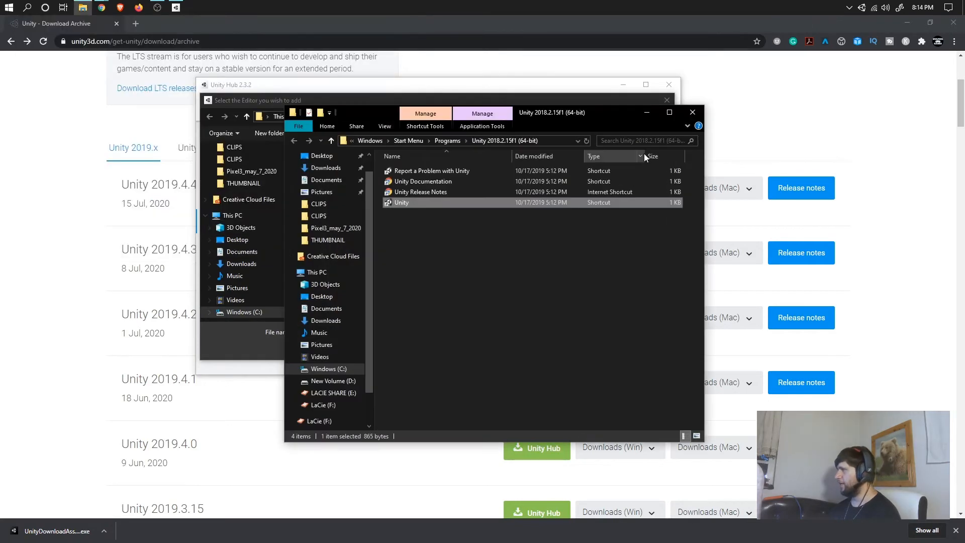
right_click(414, 203)
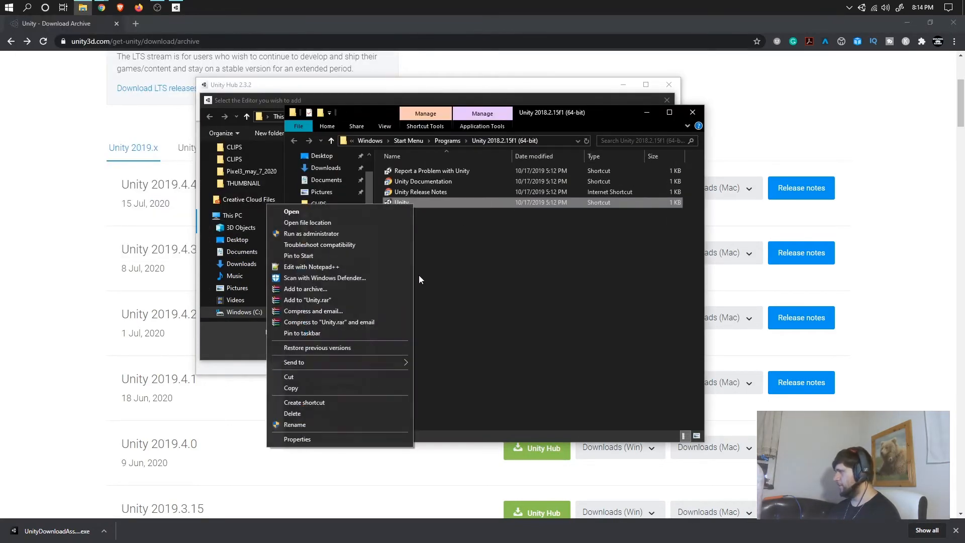
left_click(314, 223)
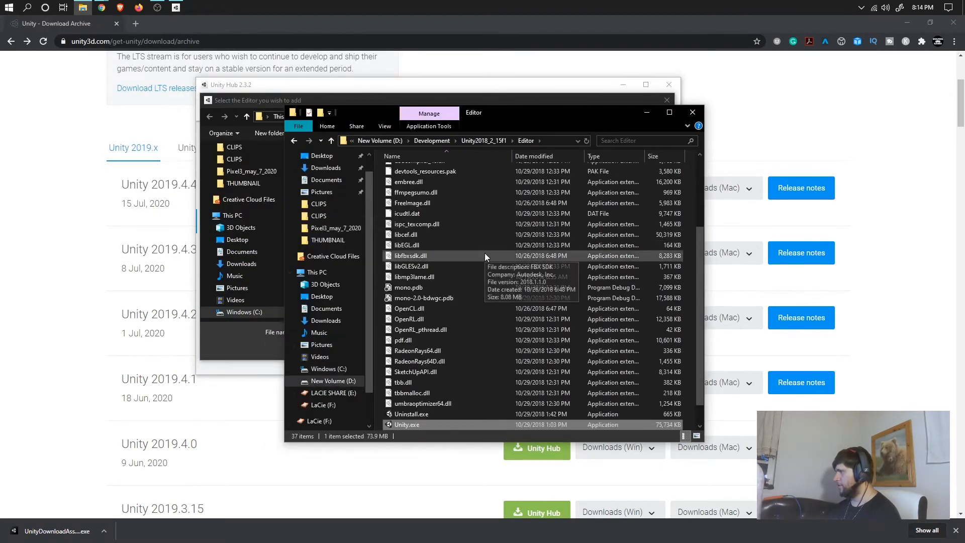
left_click(483, 141)
left_click(693, 112)
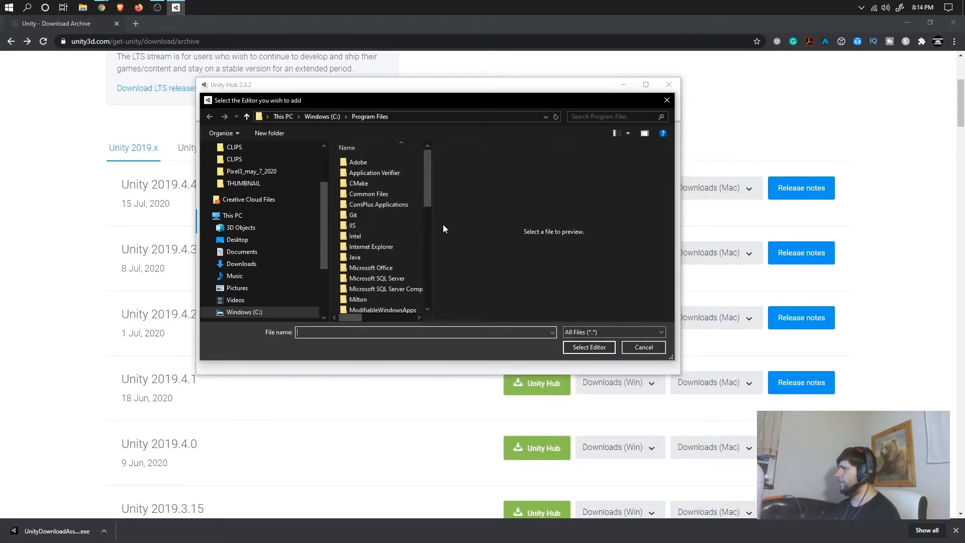
Step: Add the editor's Unity.exe from D:\Development\Unity2019_4_4f1\Editor to the Unity Hub installs
scroll(256, 276, "down", 2)
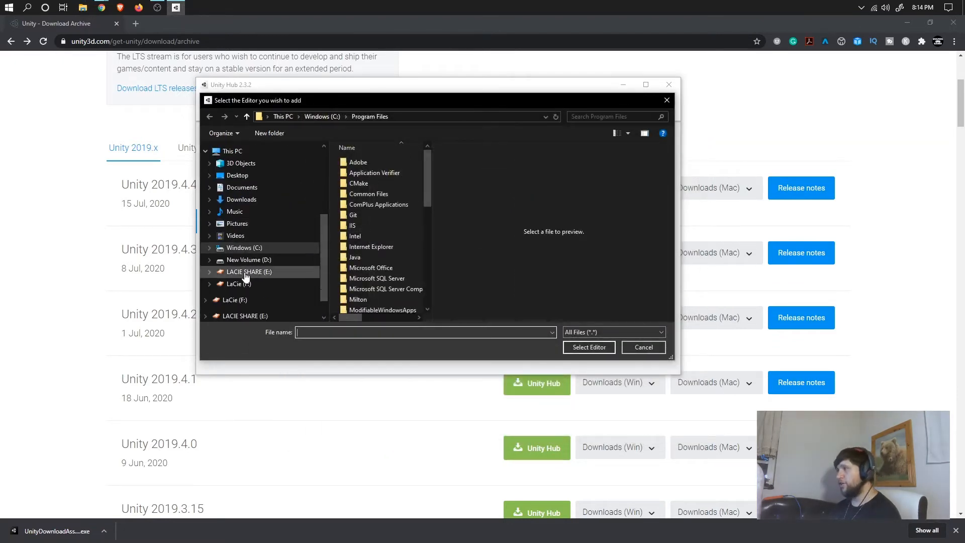
left_click(247, 259)
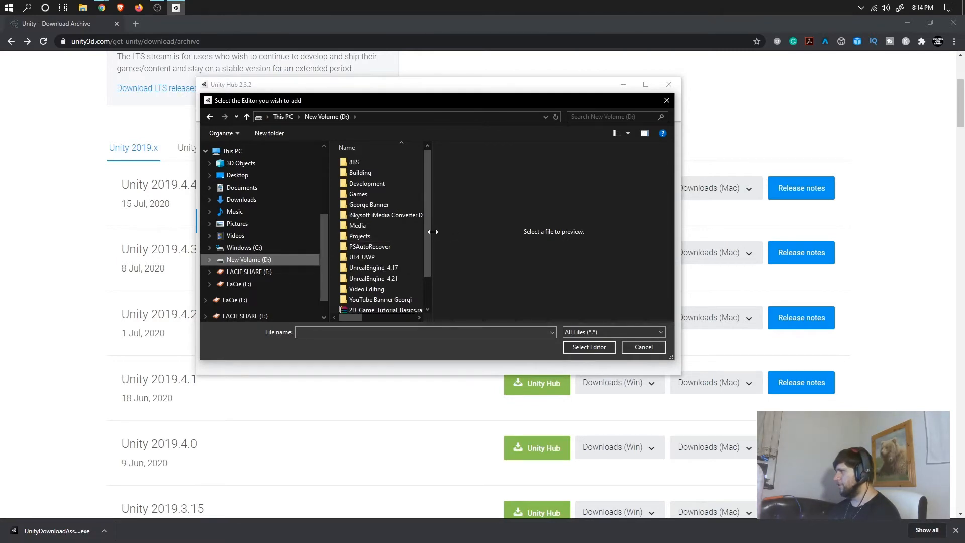
left_click_drag(433, 232, 549, 233)
double_click(363, 184)
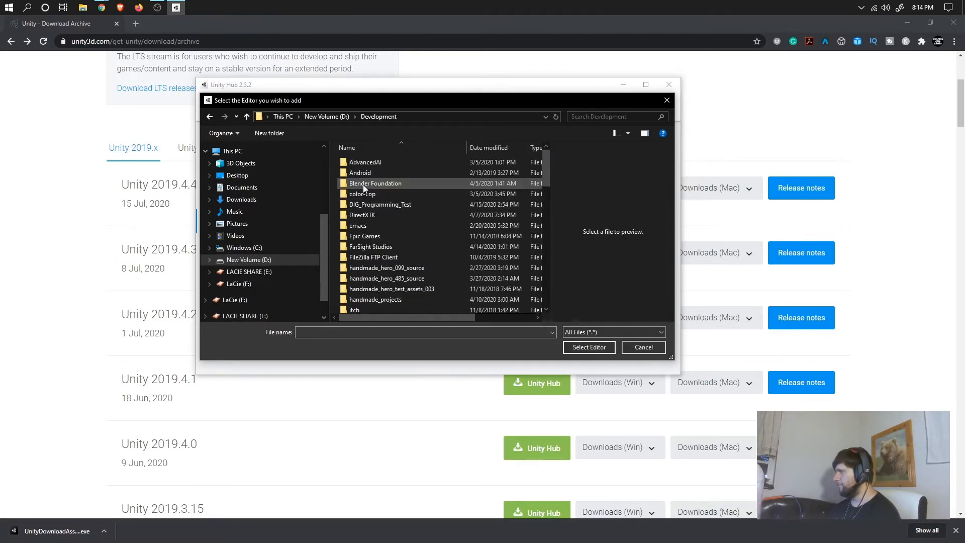
scroll(378, 264, "down", 5)
double_click(374, 264)
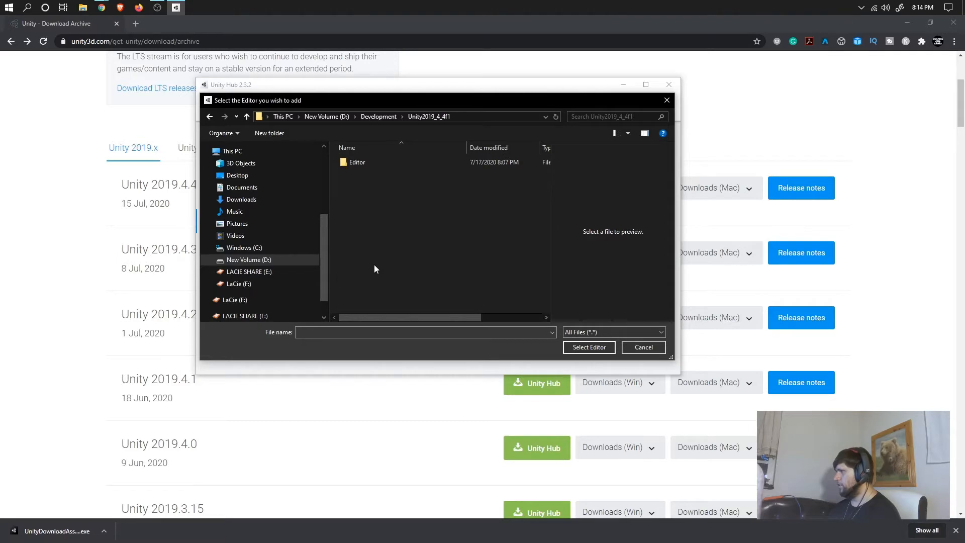
double_click(354, 163)
scroll(366, 194, "down", 8)
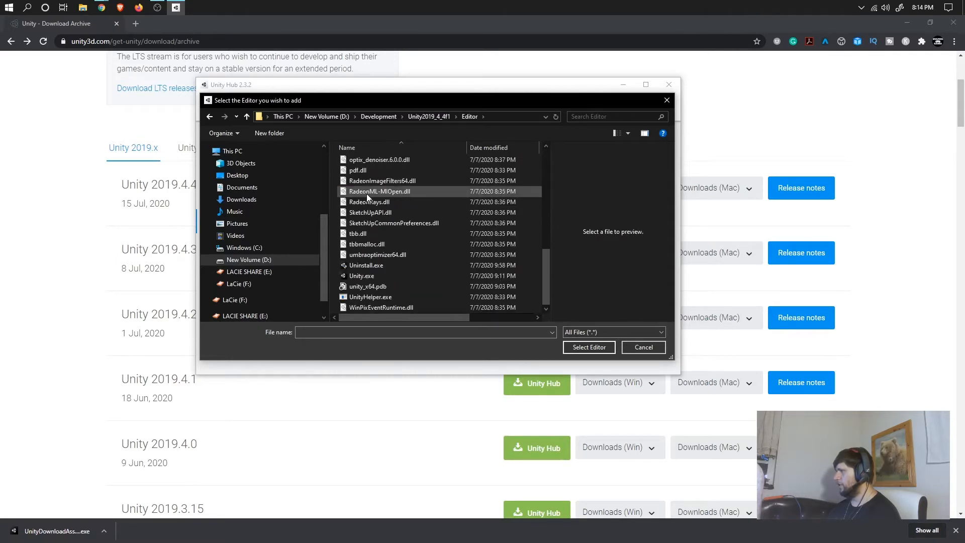
left_click(362, 277)
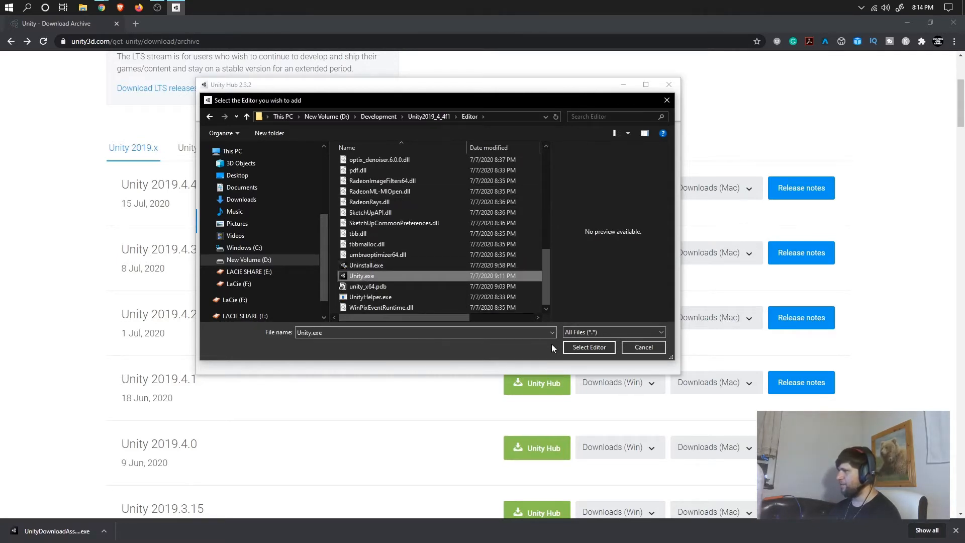
left_click(567, 347)
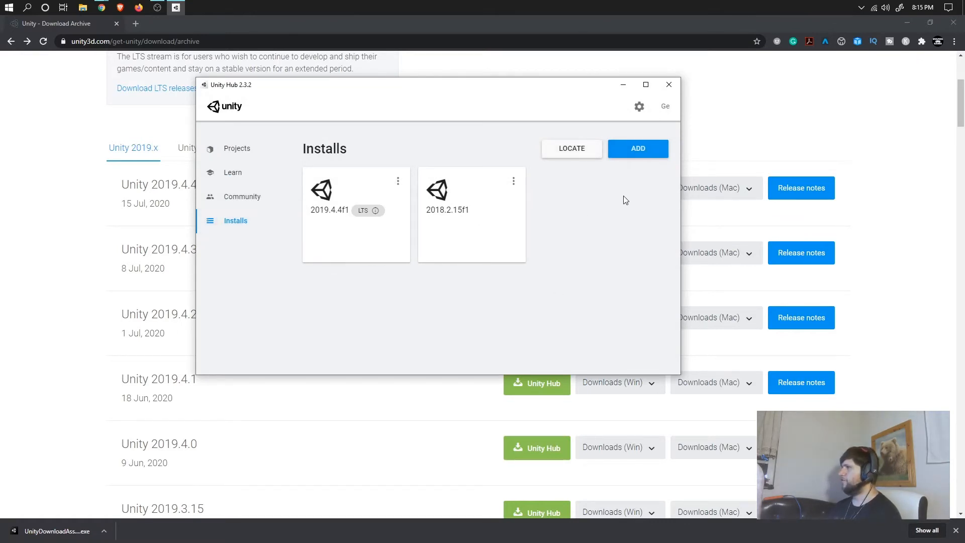
left_click_drag(453, 90, 431, 96)
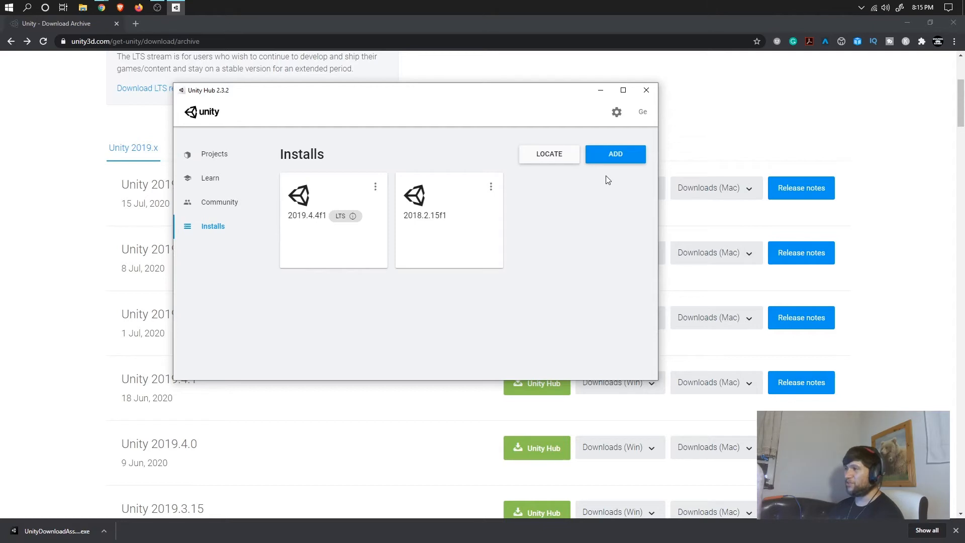
left_click(618, 155)
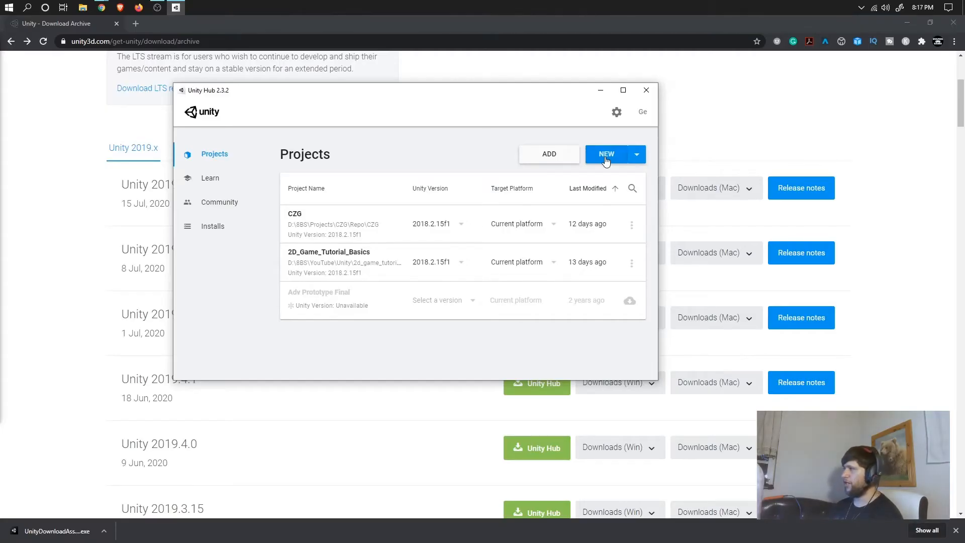
left_click(640, 159)
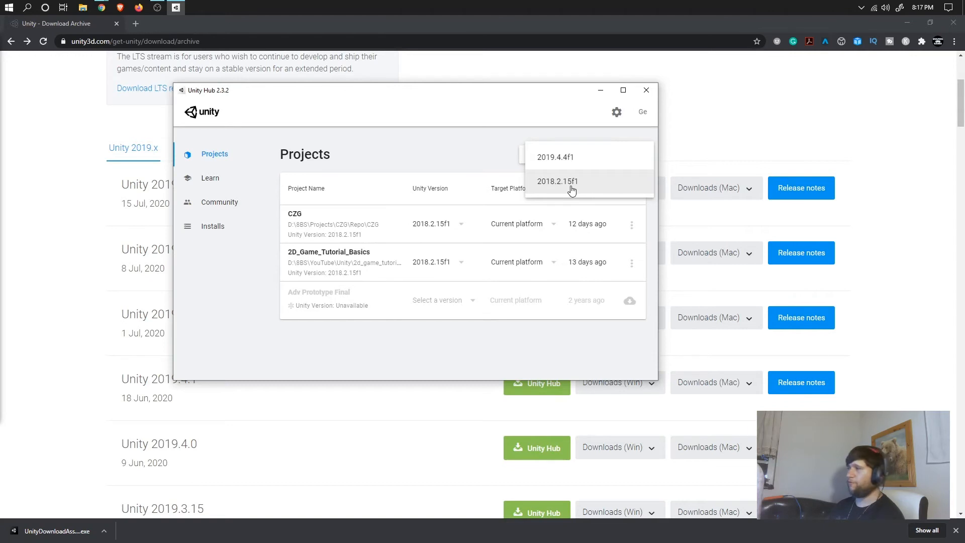
left_click(497, 151)
left_click(604, 155)
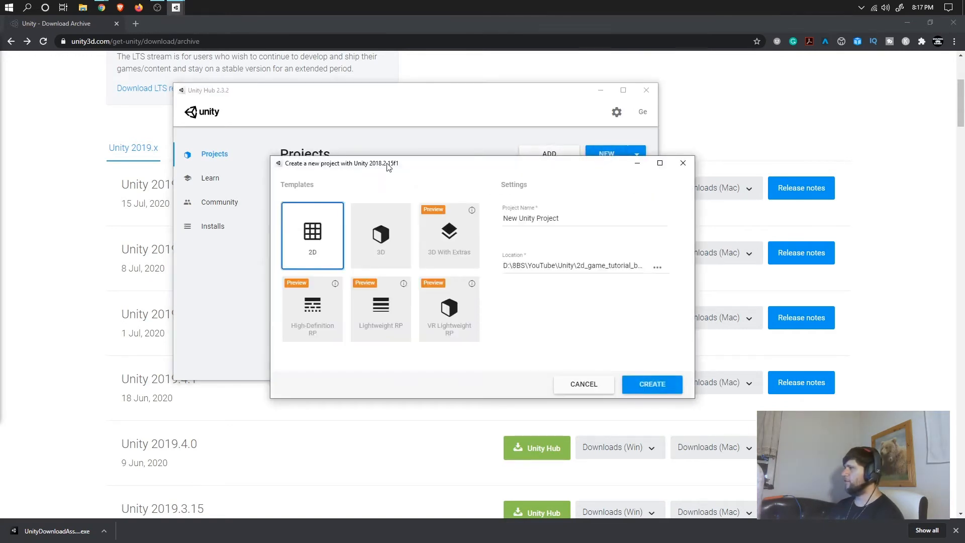
left_click_drag(392, 166, 380, 172)
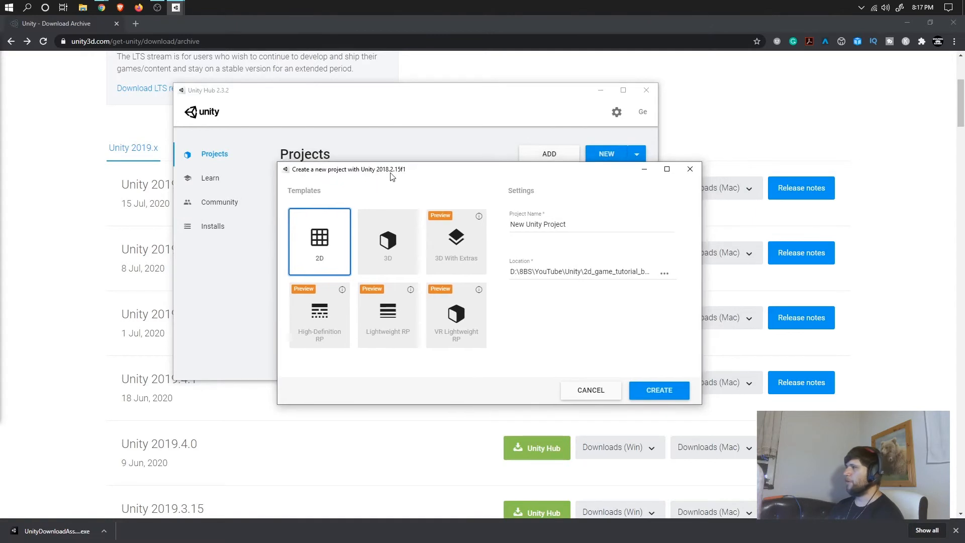
left_click(593, 390)
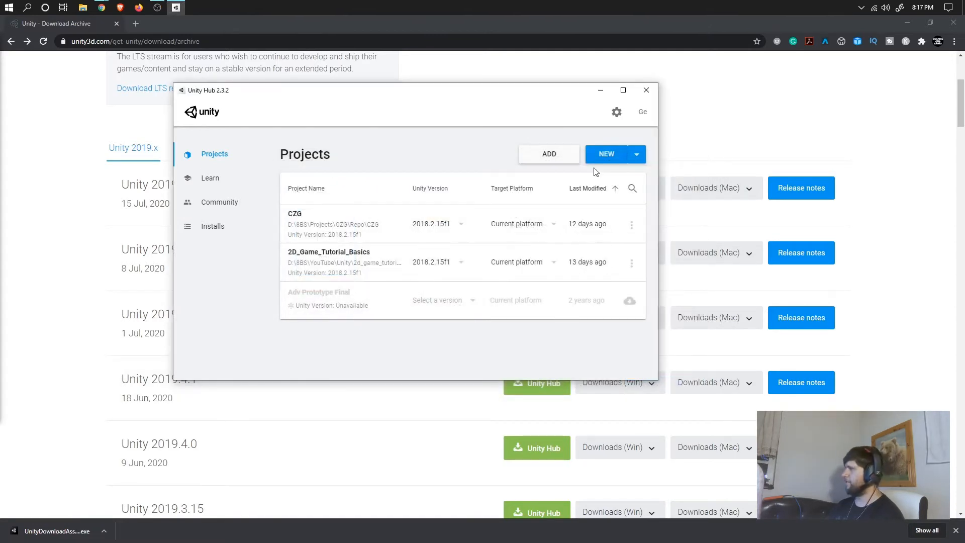
Step: Start a new project with Unity 2019.4.4f1 and choose the 2D template
left_click(637, 154)
left_click(566, 158)
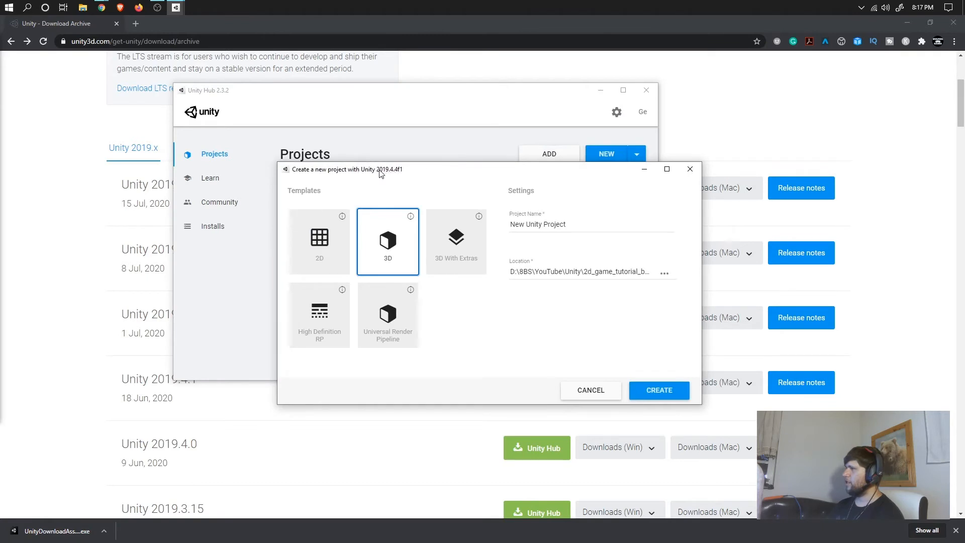
left_click_drag(439, 177, 363, 127)
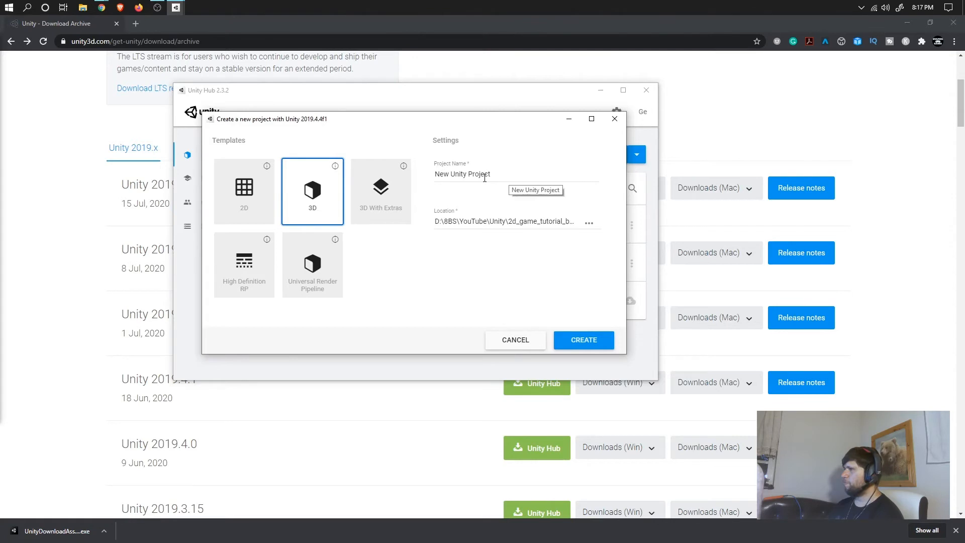
left_click(246, 206)
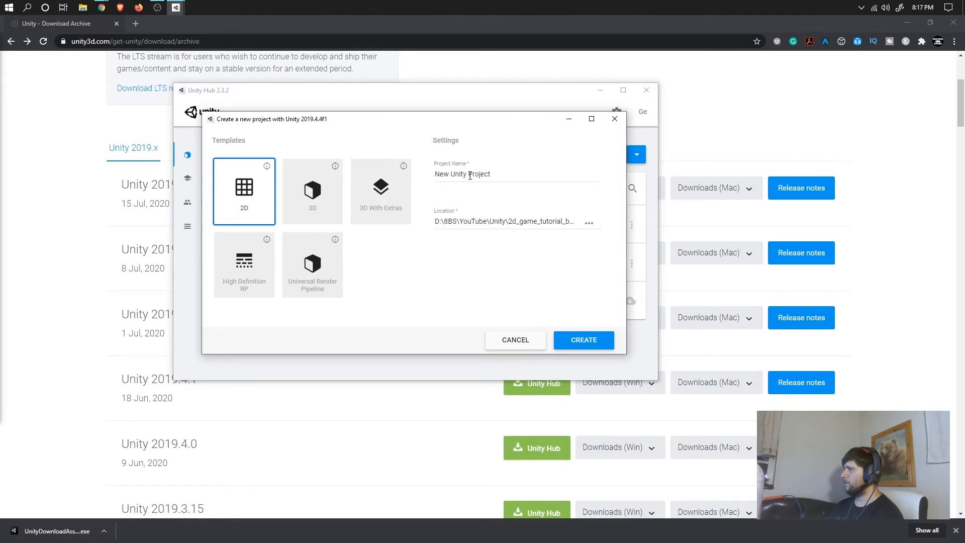
Step: Name the new project "platformer series 2020"
left_click(492, 174)
left_click_drag(492, 174, 422, 178)
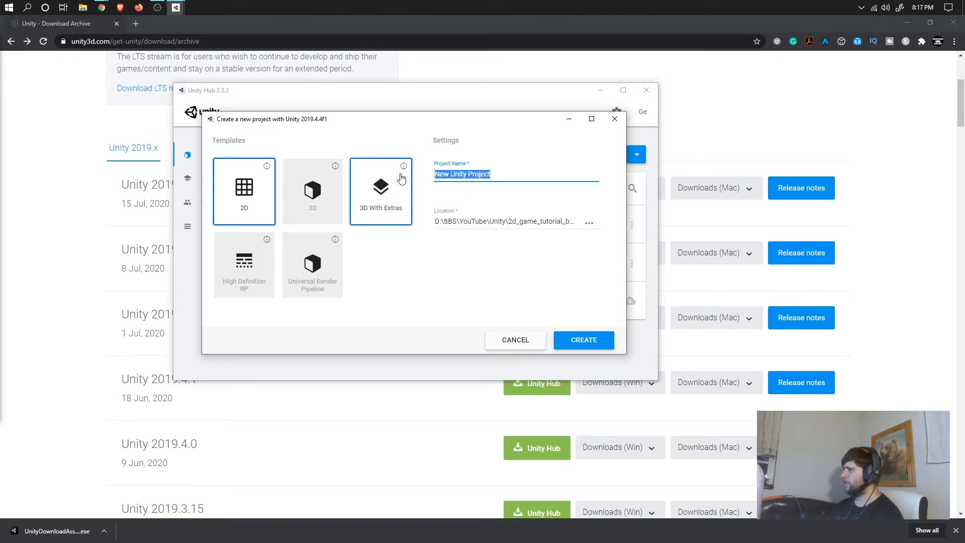
type("platform")
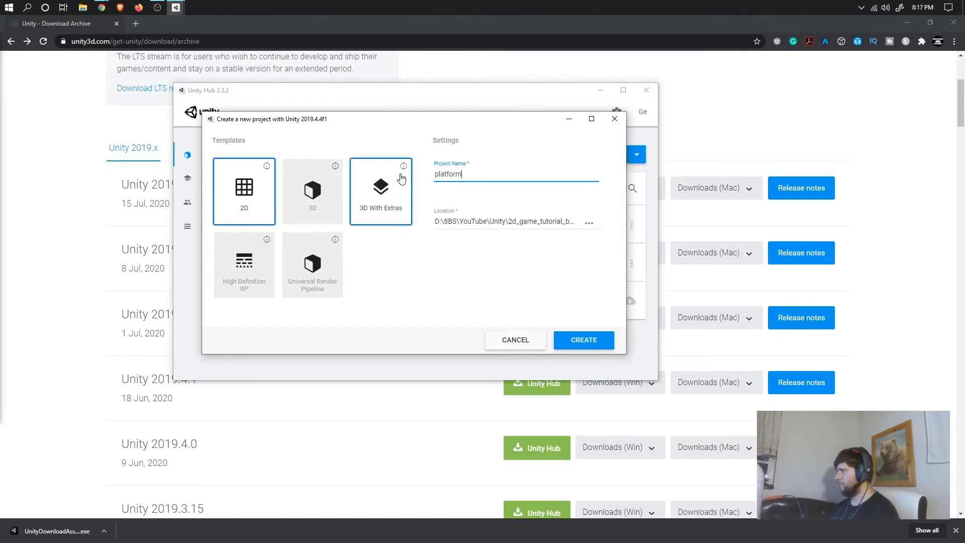
type("er sr")
type("eries 2020")
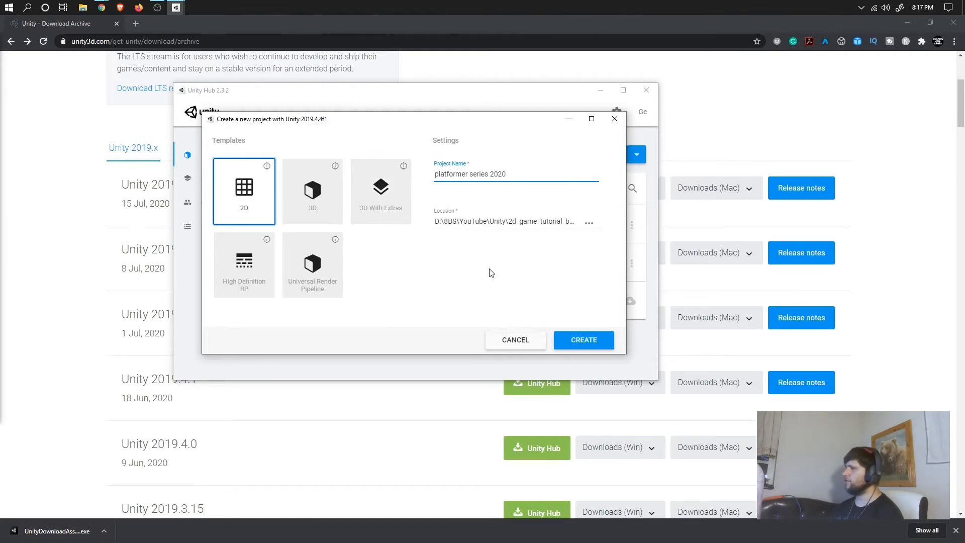
Step: Set the project's location to a new folder named 2d_platformer_series_2020 inside D:\8BS\YouTube\Unity
left_click(589, 223)
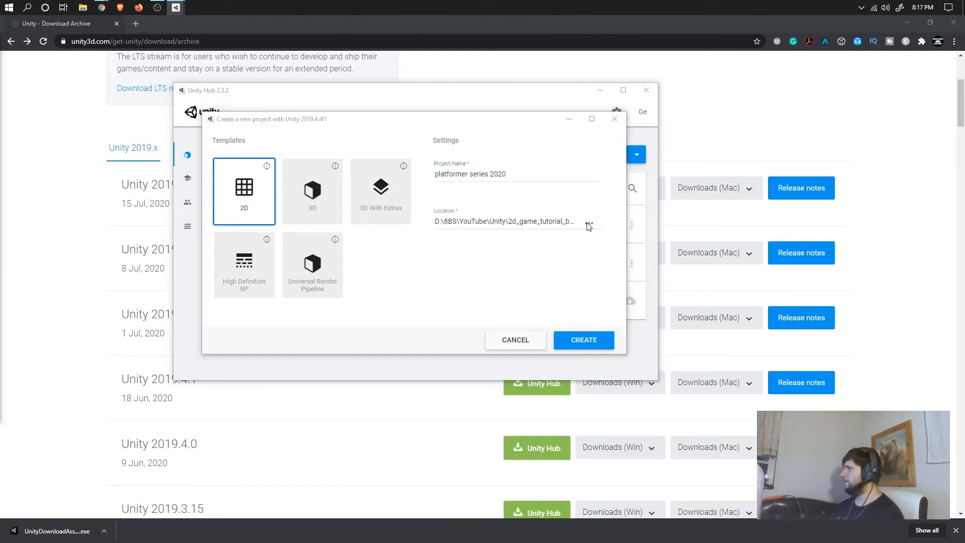
left_click(399, 151)
left_click(397, 152)
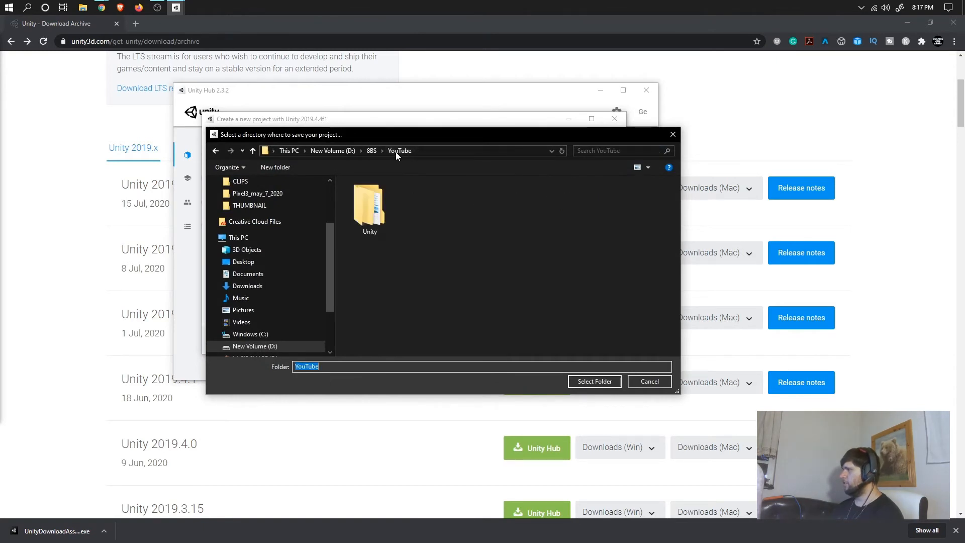
double_click(380, 225)
left_click(268, 166)
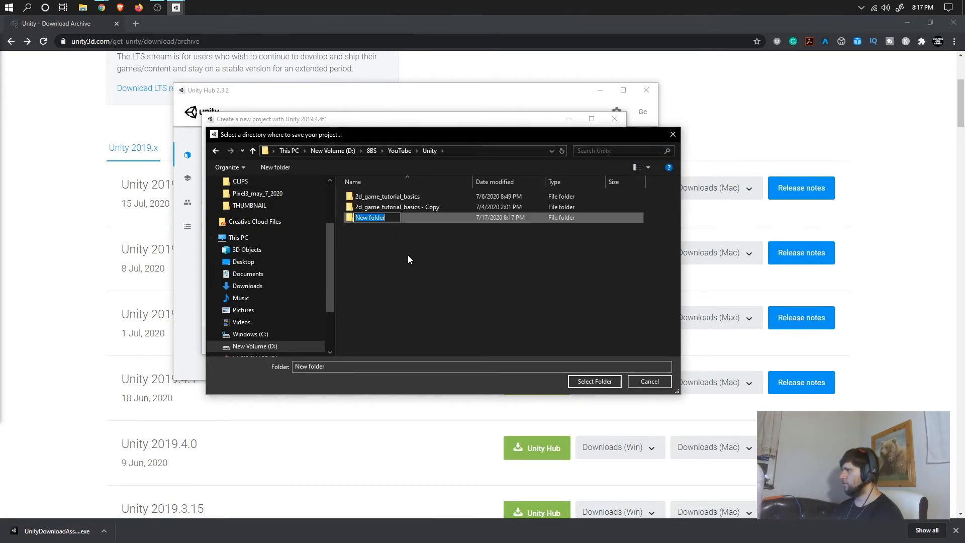
type("2d_platformer_series_2020")
key("Return")
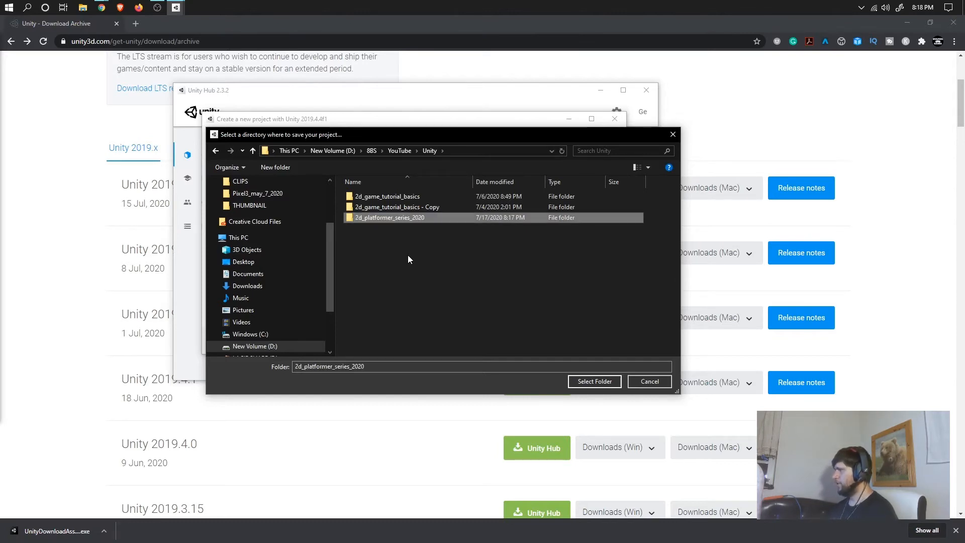
left_click(595, 381)
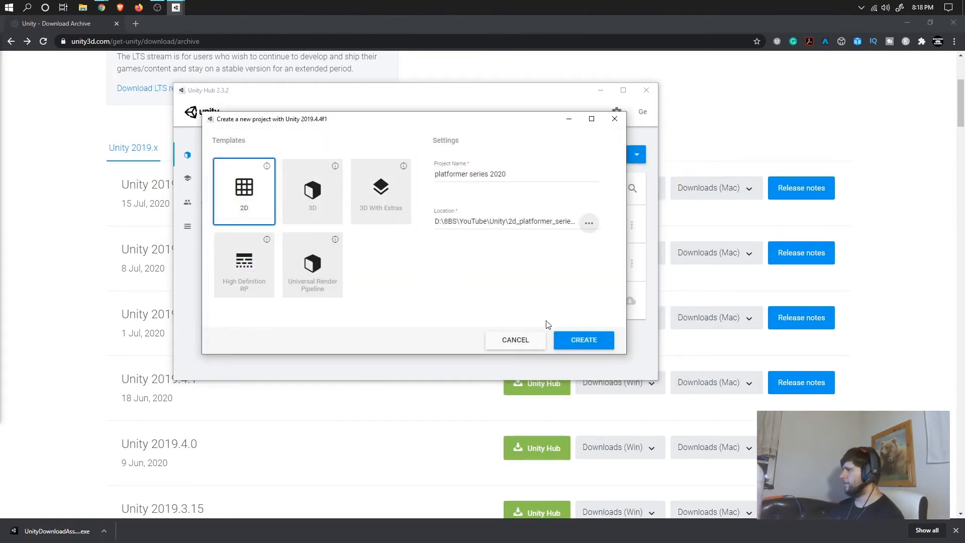
Step: Create the project and slightly widen the Hierarchy area in the Unity editor
left_click(570, 341)
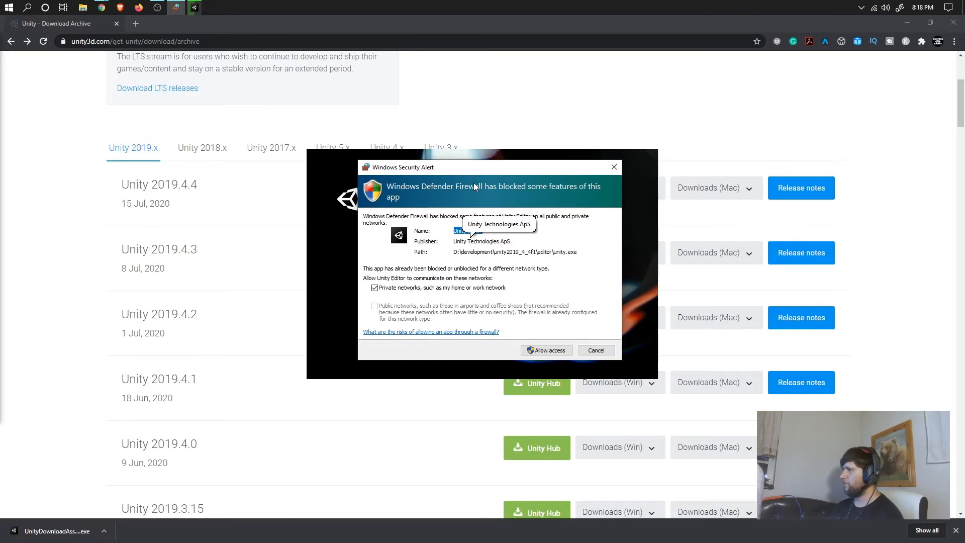
left_click_drag(468, 167, 452, 169)
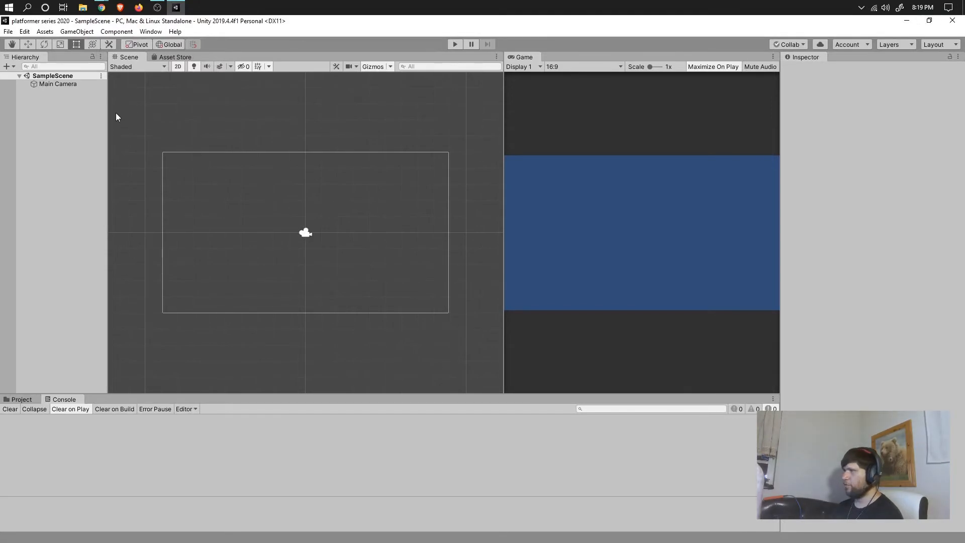
left_click_drag(107, 118, 110, 119)
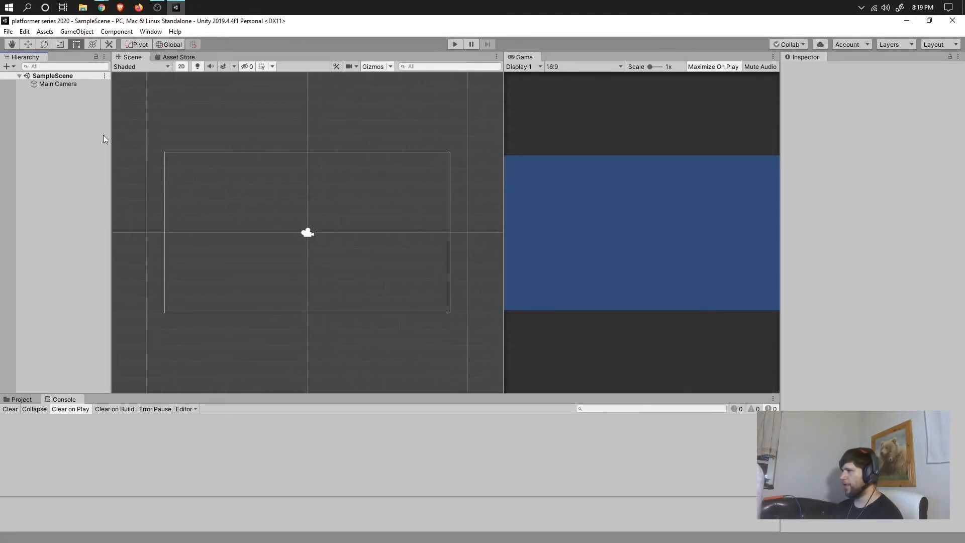
Step: Show the project's assets and delete the Scenes folder
left_click(26, 399)
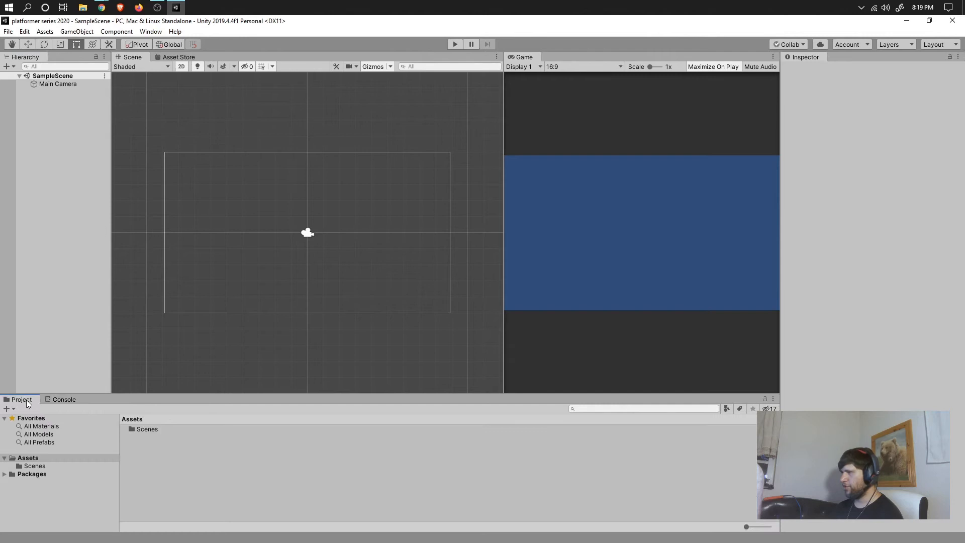
left_click(148, 429)
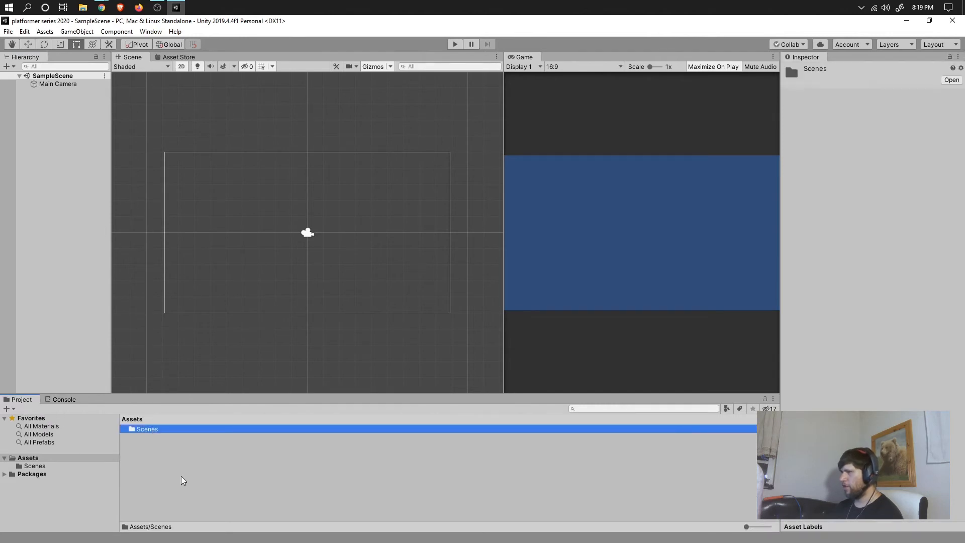
key("shift+Delete")
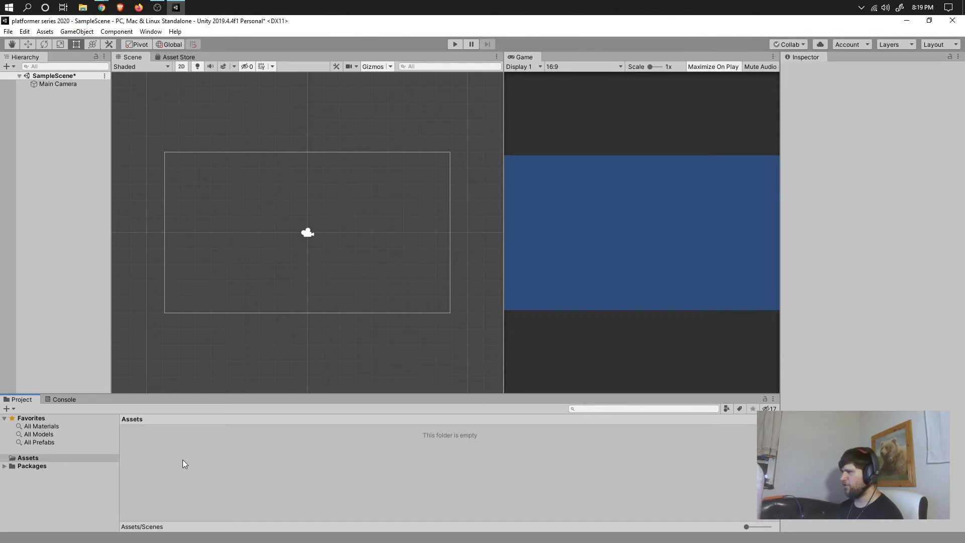
Step: Create a folder named WulfersGames in Assets and select it
left_click(44, 457)
left_click(183, 442)
right_click(165, 442)
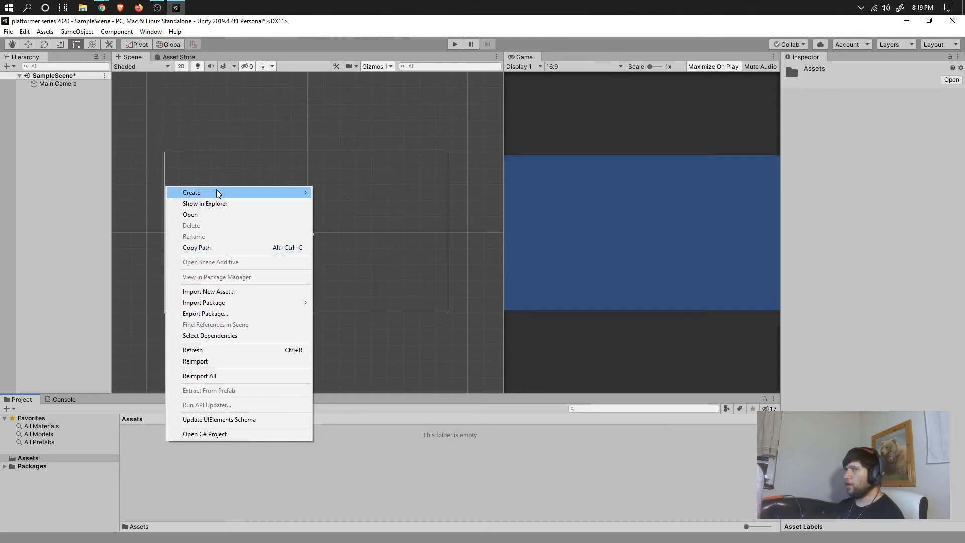
mouse_move(217, 193)
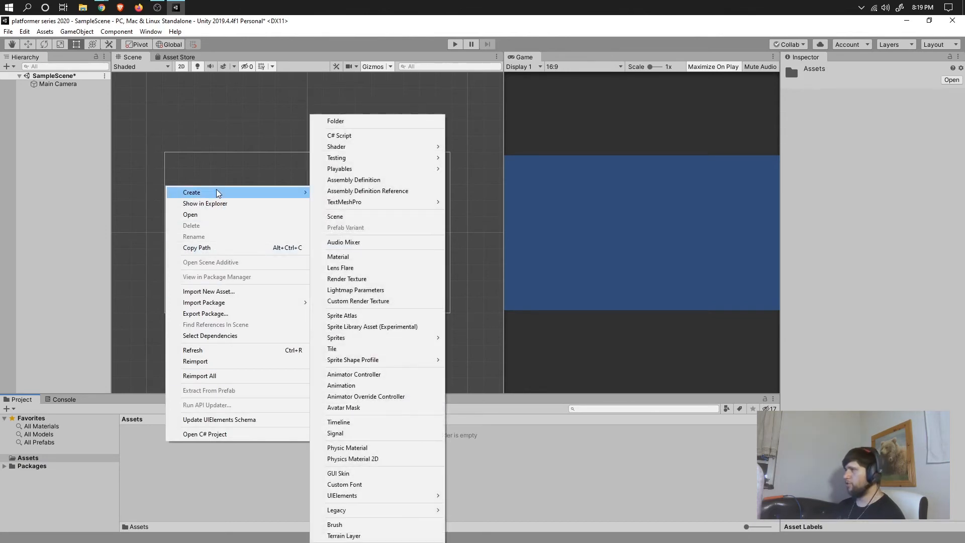
left_click(335, 121)
key("BackSpace")
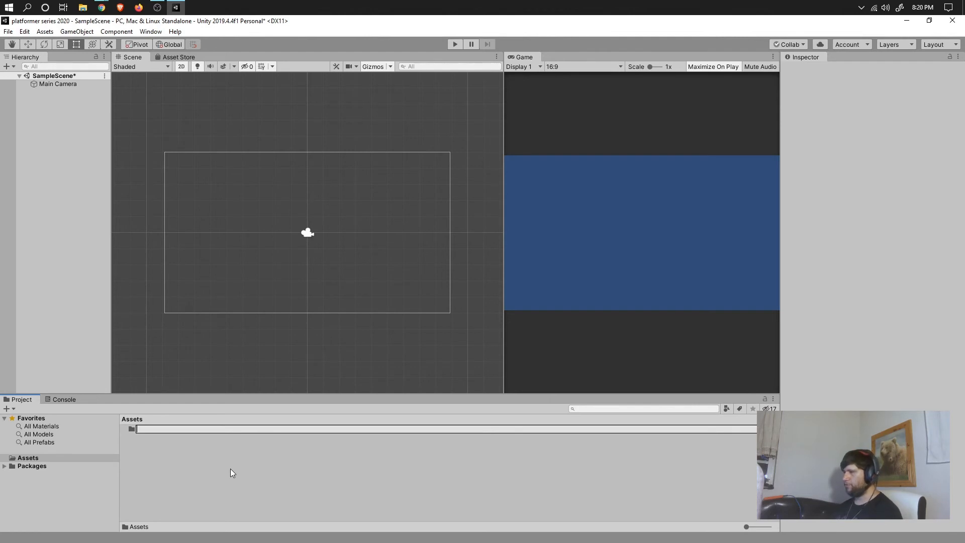
type("WulfersGames")
key("Return")
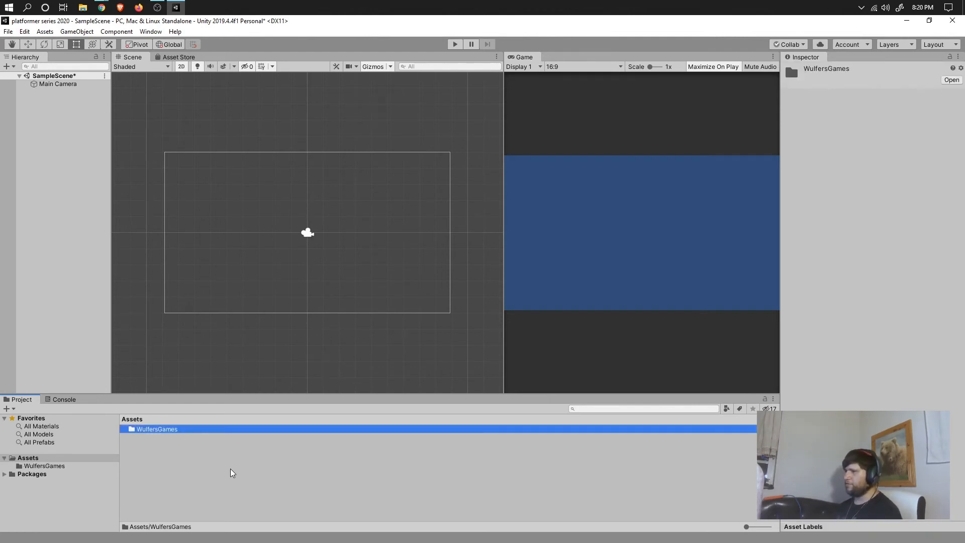
left_click(149, 435)
left_click(161, 428)
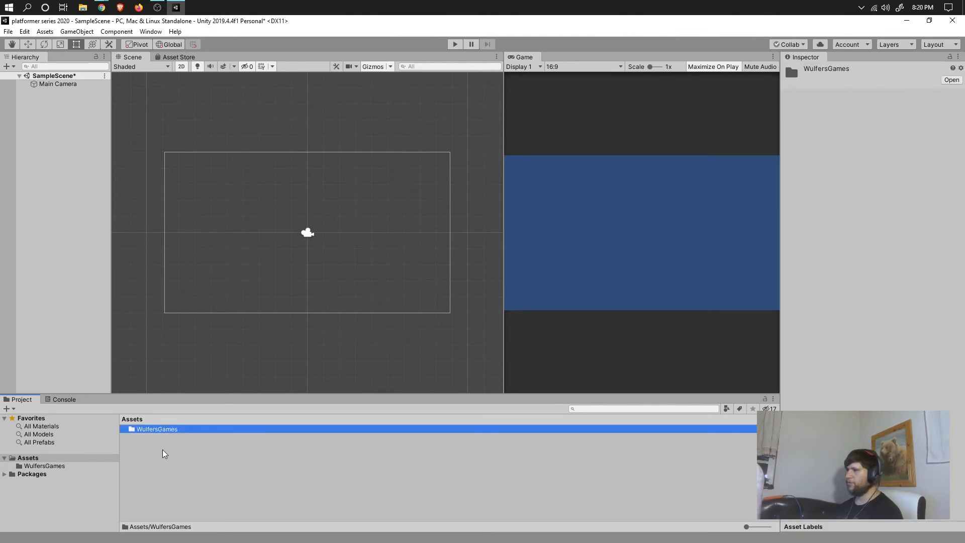
double_click(163, 429)
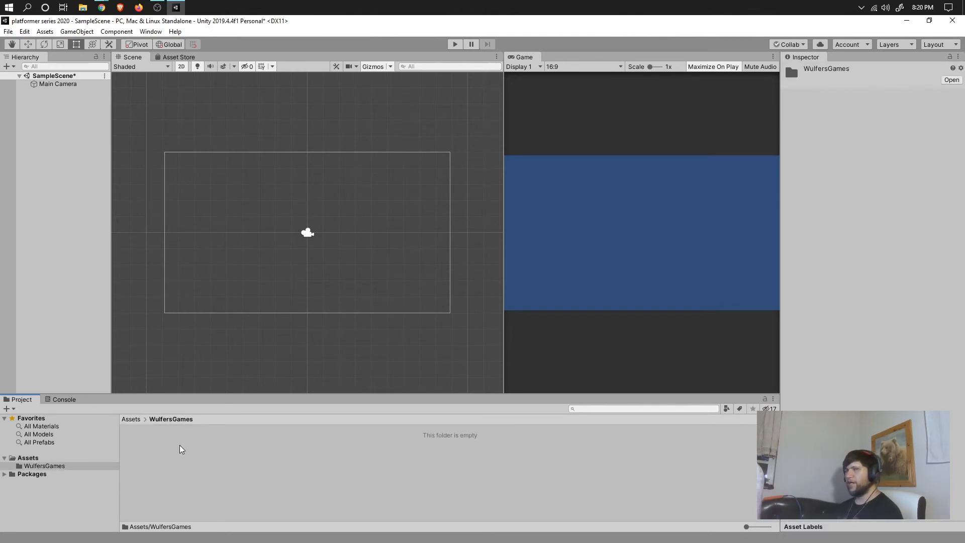
left_click(134, 419)
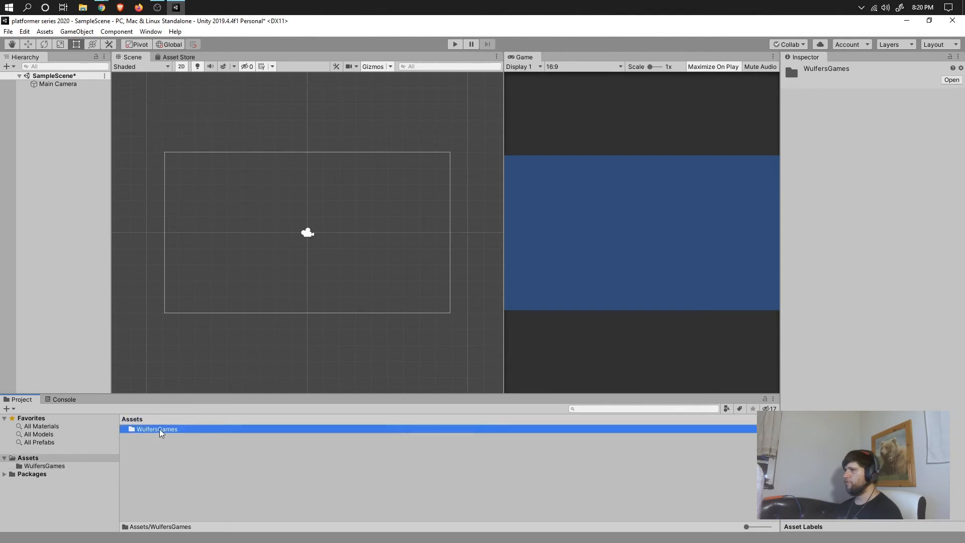
left_click(162, 443)
left_click(159, 430)
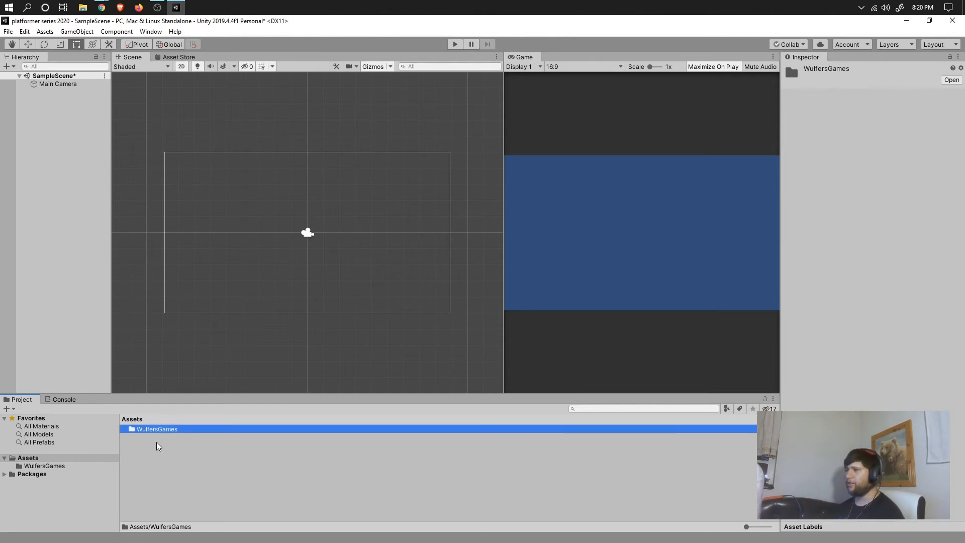
left_click(156, 440)
left_click(159, 430)
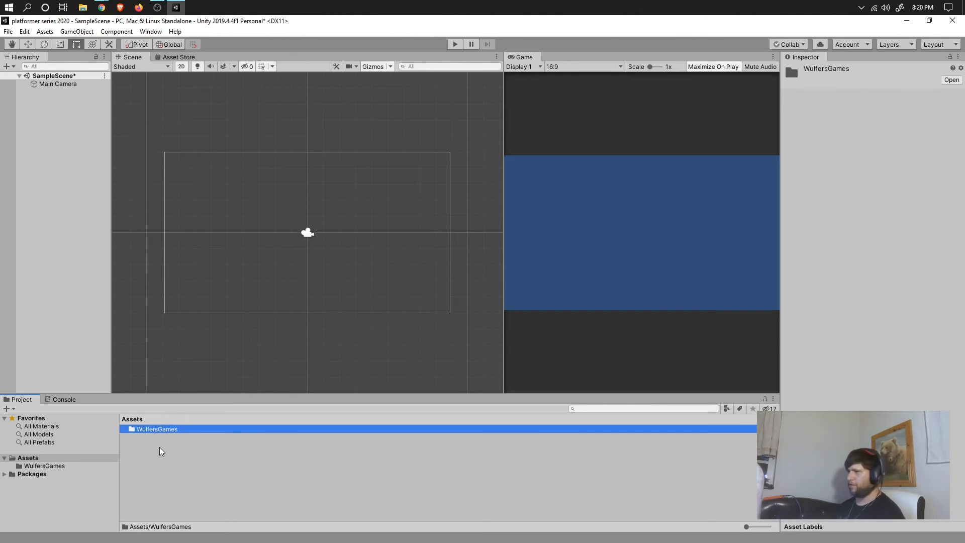
left_click(158, 448)
left_click(160, 429)
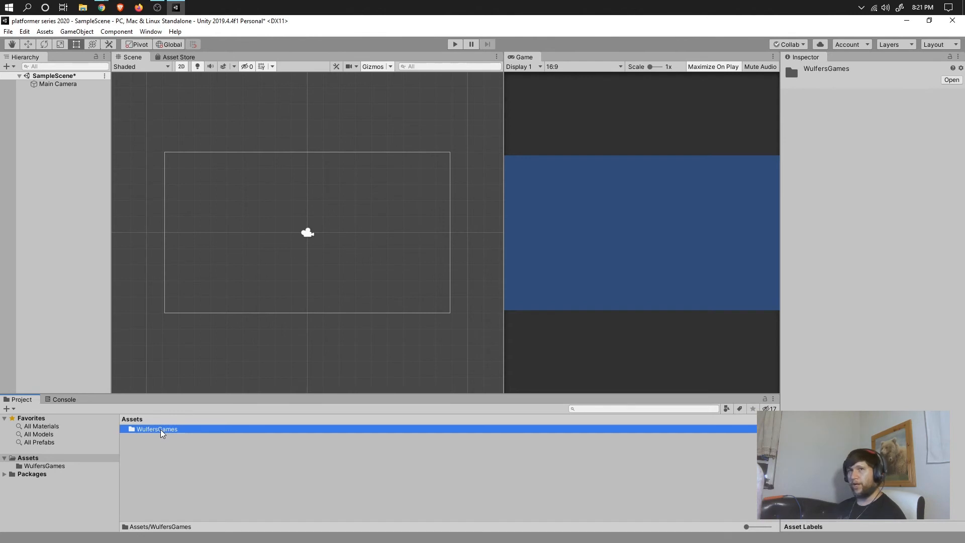
left_click(160, 447)
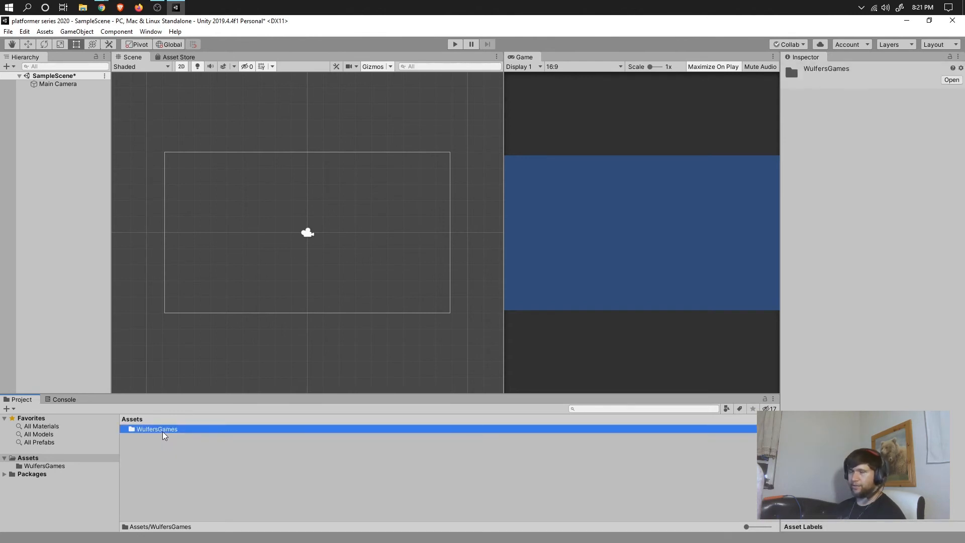
Step: Open the WulfersGames folder, add a new folder inside it and clear its default name
double_click(162, 431)
right_click(162, 449)
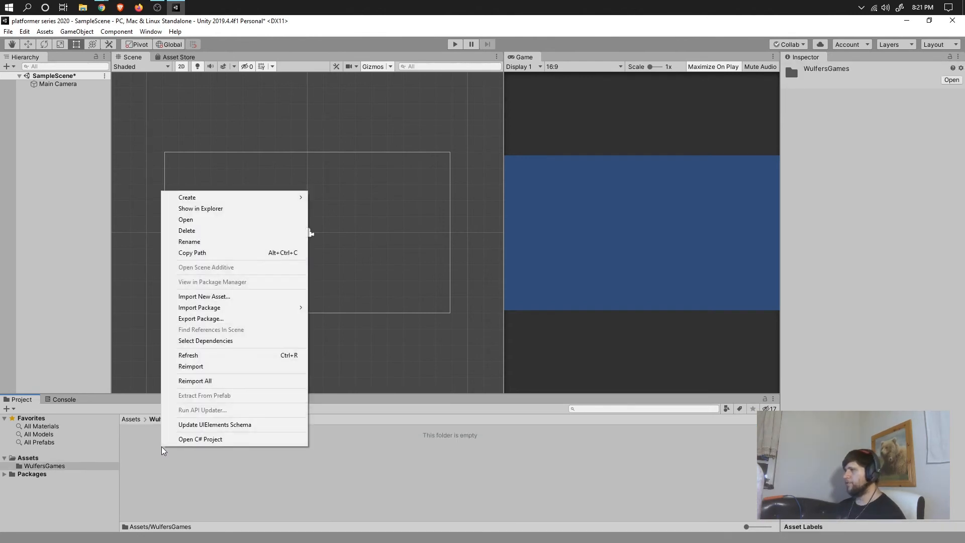
mouse_move(211, 197)
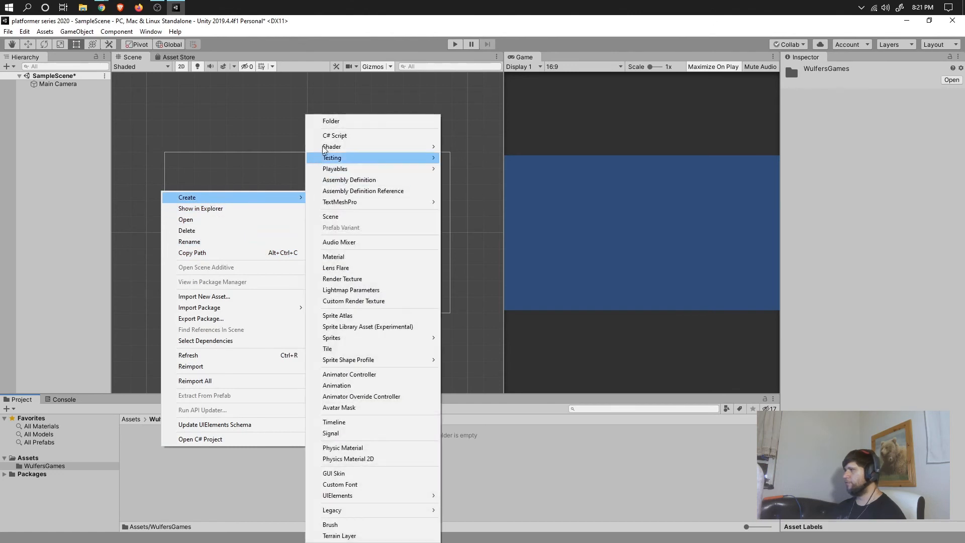
left_click(330, 121)
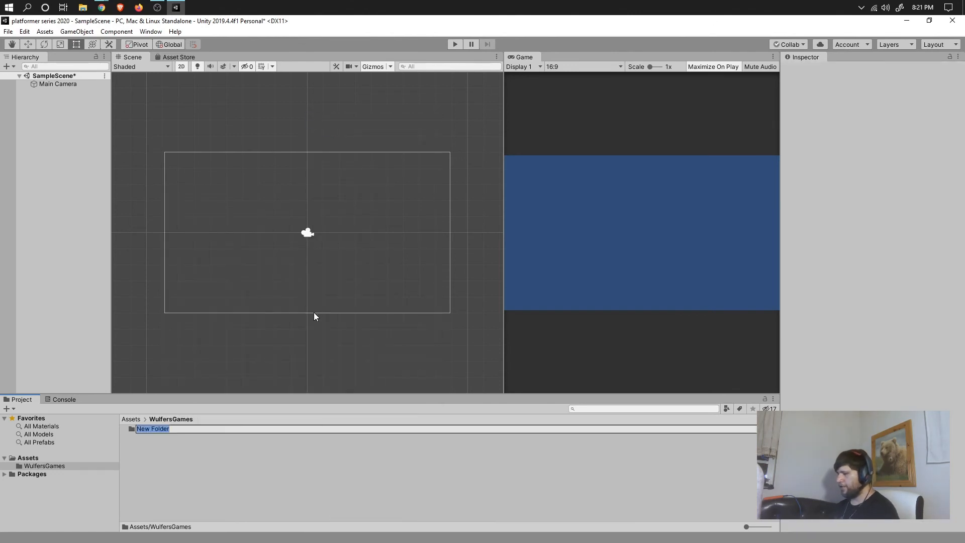
key("BackSpace")
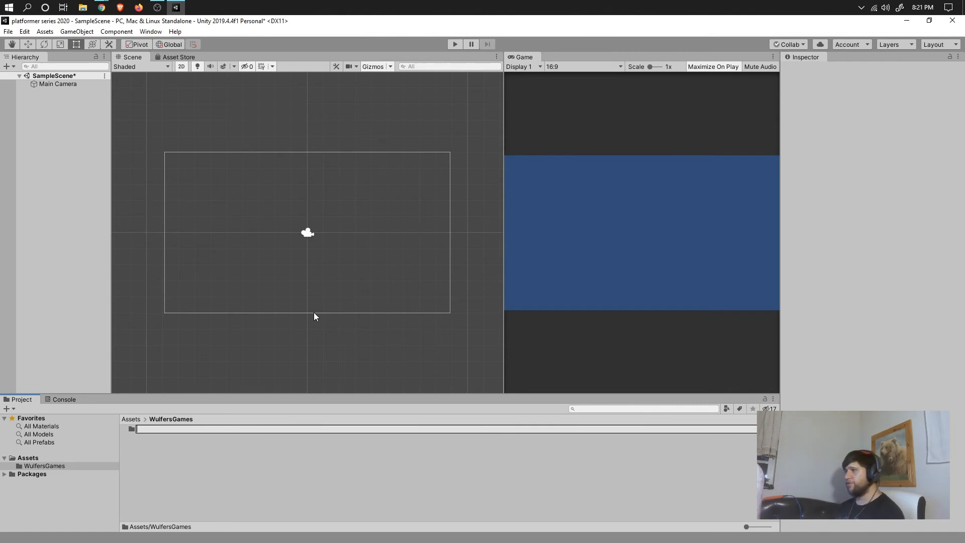
type("Prototype")
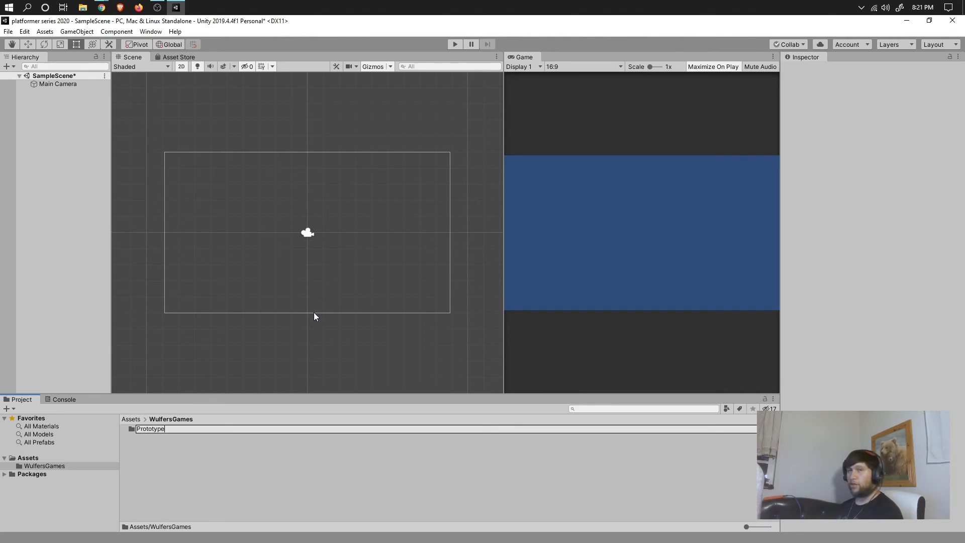
key("BackSpace")
key("BackSpace")
key("BackSpace")
key("BackSpace")
key("BackSpace")
key("BackSpace")
key("BackSpace")
key("BackSpace")
key("BackSpace")
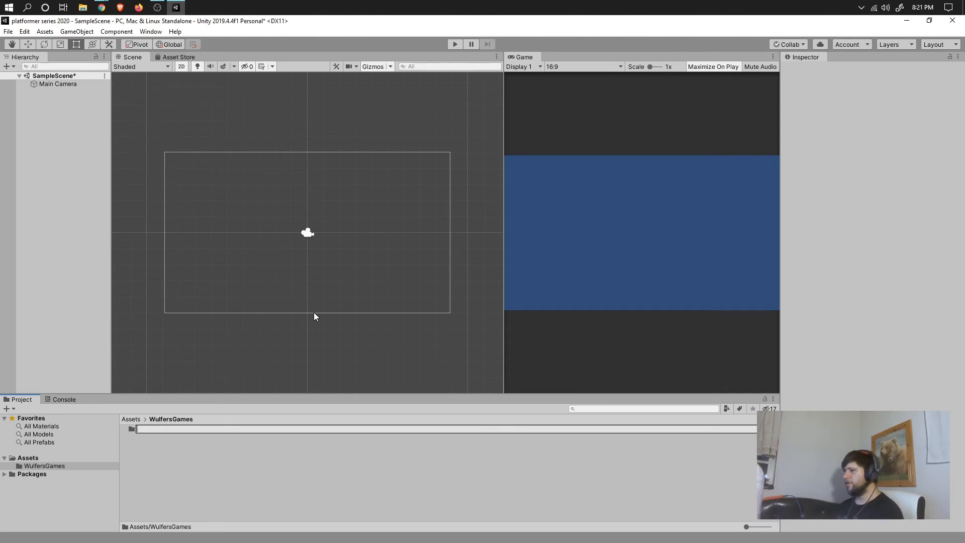
Step: Name the new folder in WulfersGames Production and open it
type("Production")
key("Return")
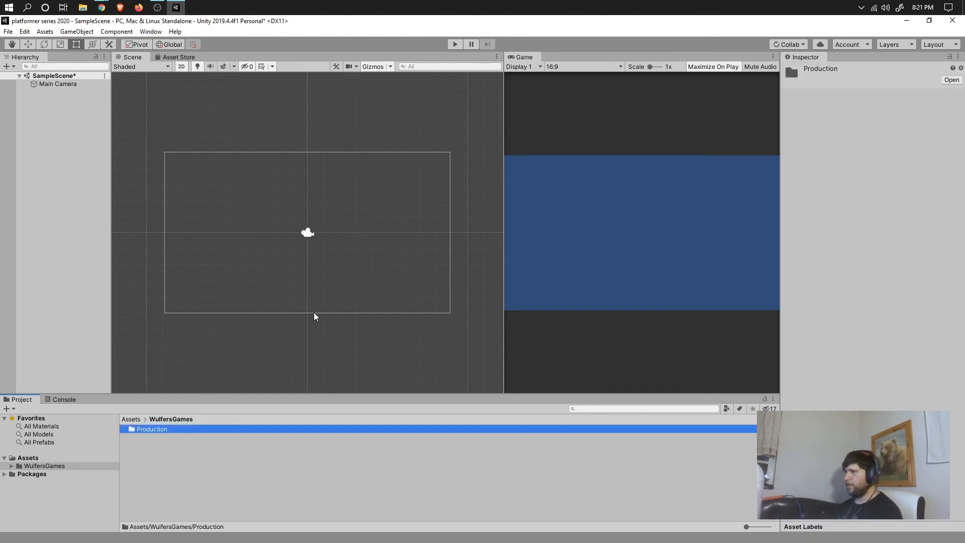
double_click(159, 426)
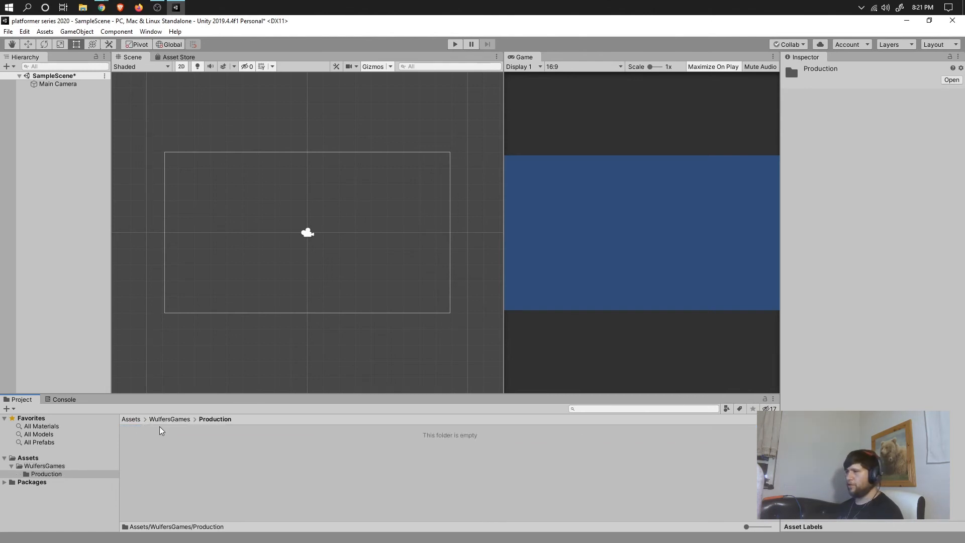
left_click(182, 440)
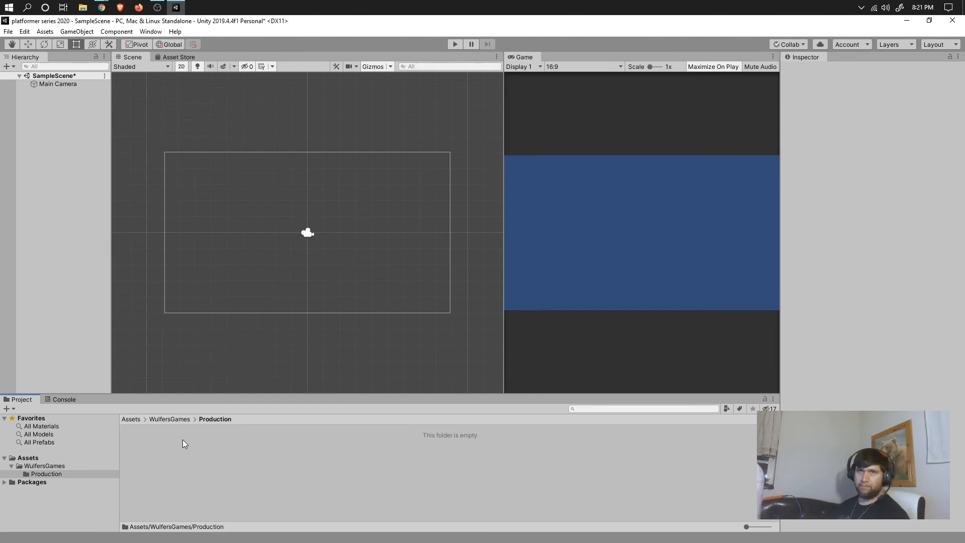
Step: Create a folder named Scripts inside the Production folder
right_click(181, 445)
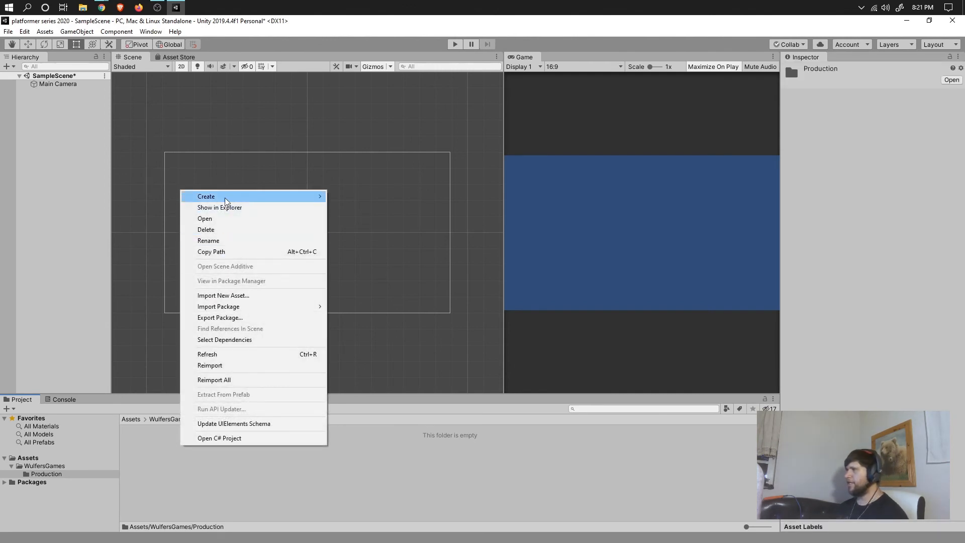
mouse_move(226, 201)
left_click(357, 122)
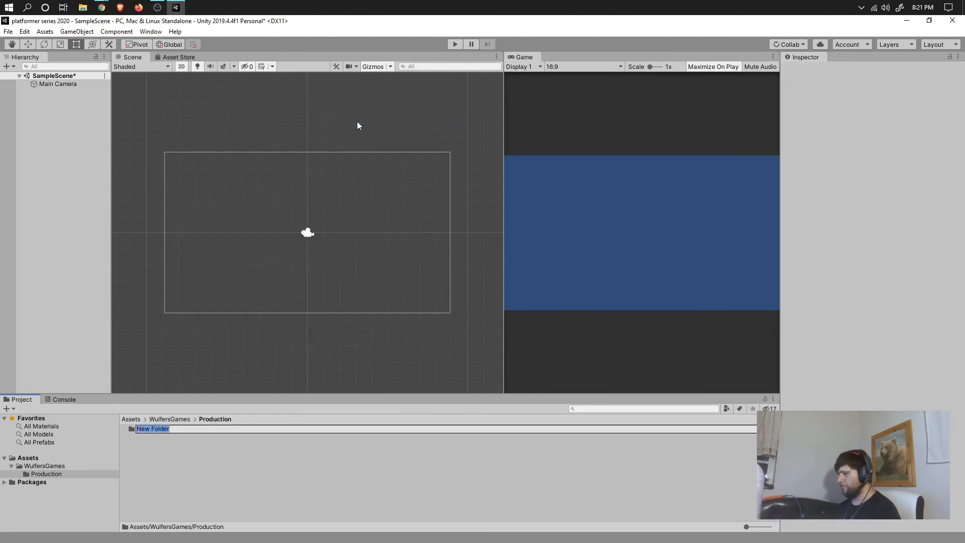
type("Sc")
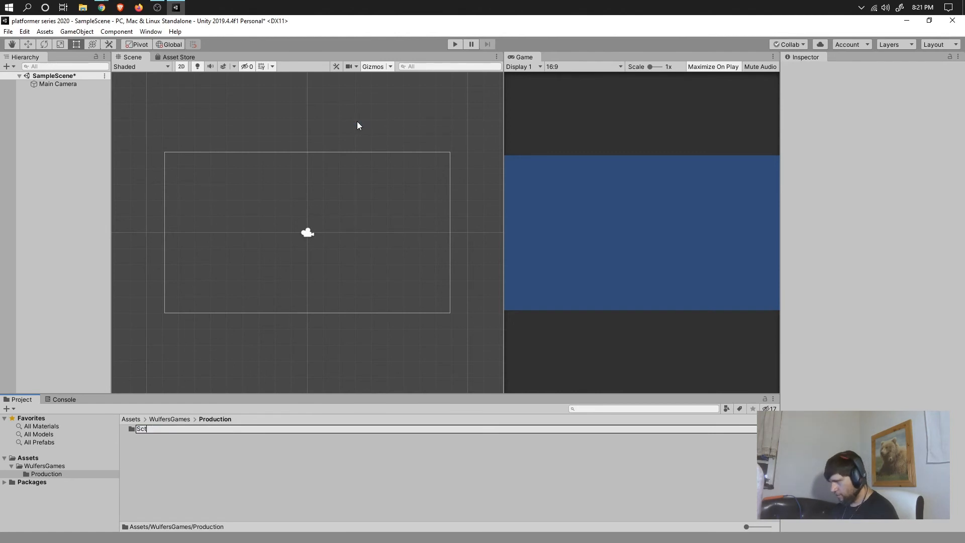
type("ript")
key("Return")
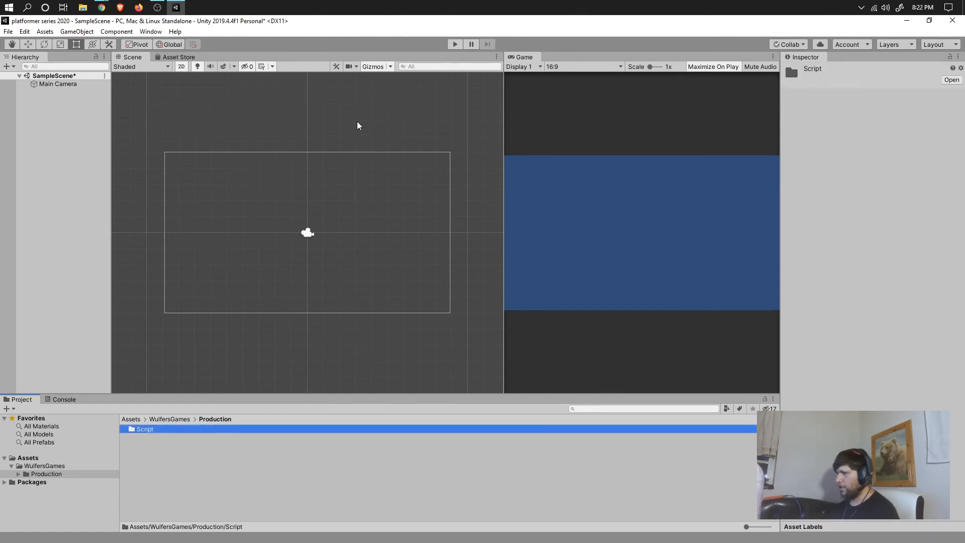
left_click(161, 430)
key("End")
type("s")
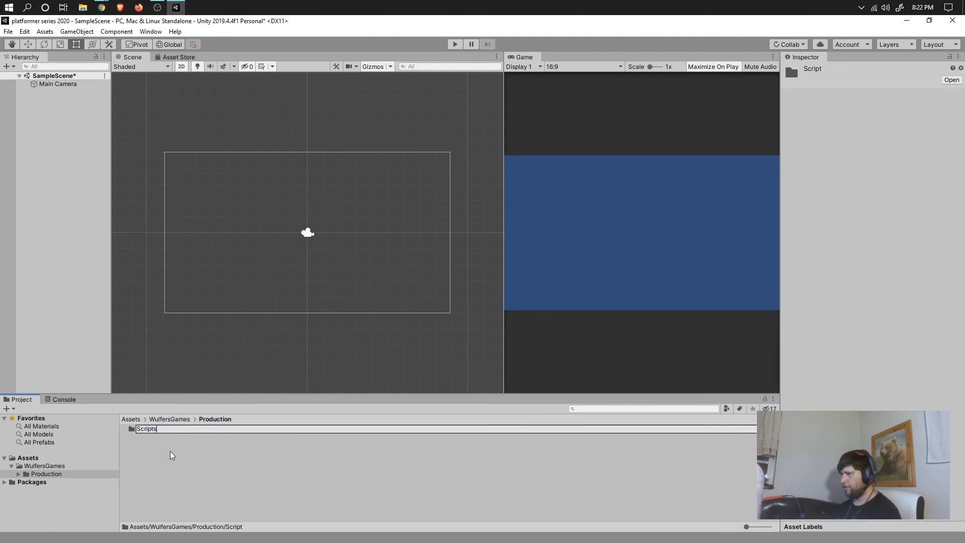
key("Return")
Step: Add a folder named Scenes to the Production folder
right_click(171, 454)
mouse_move(226, 202)
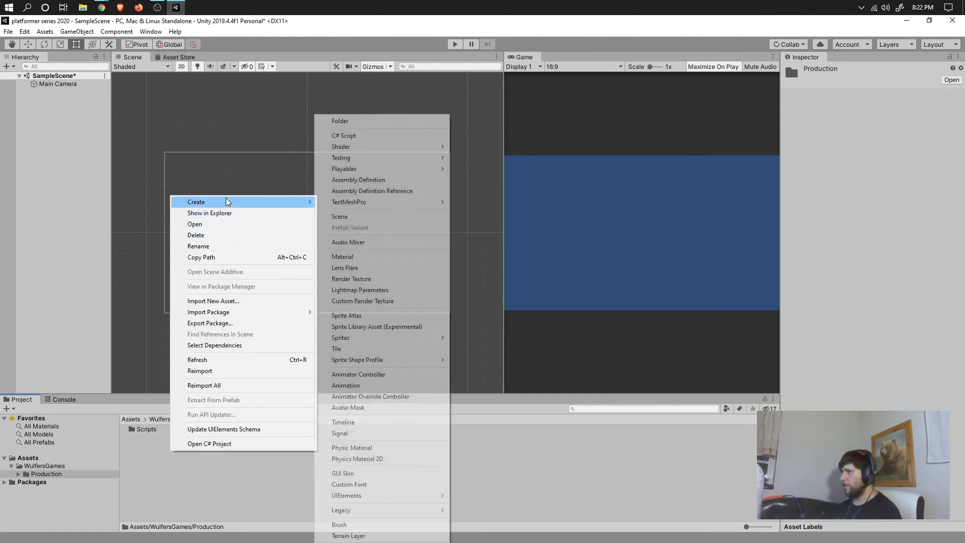
left_click(345, 121)
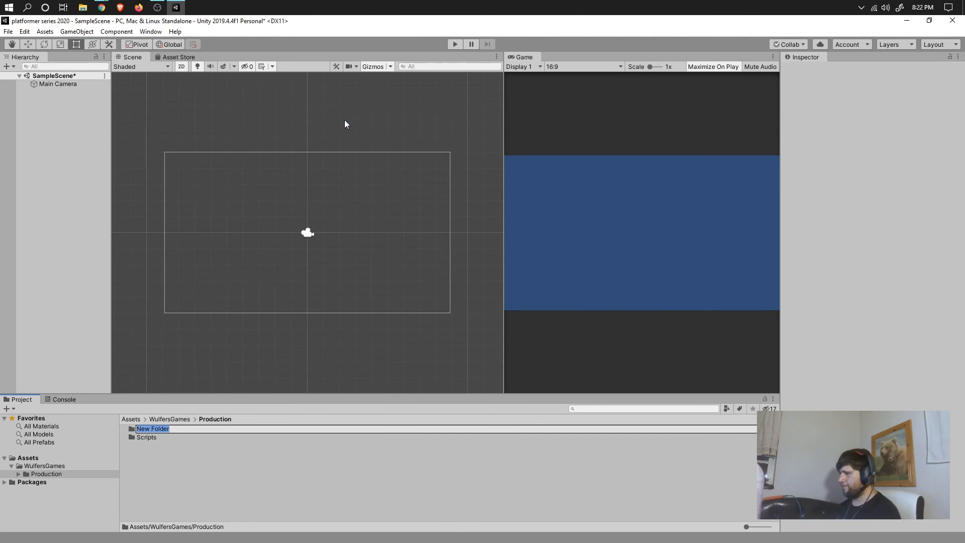
type("Scenes")
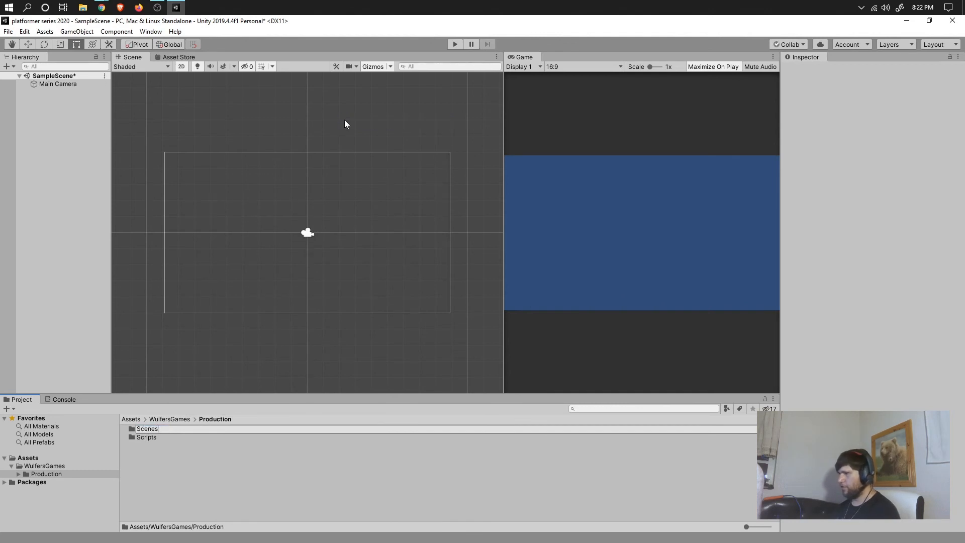
key("Return")
right_click(159, 465)
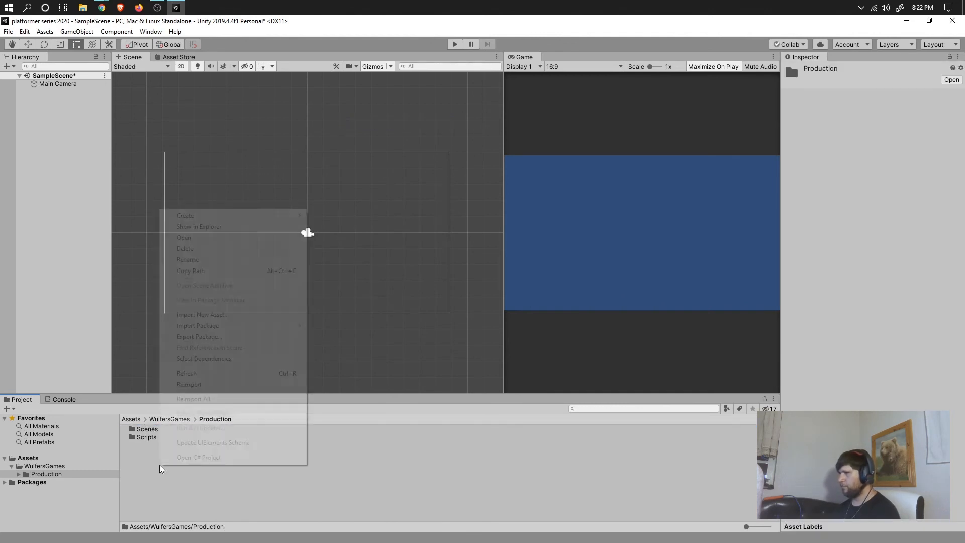
mouse_move(210, 214)
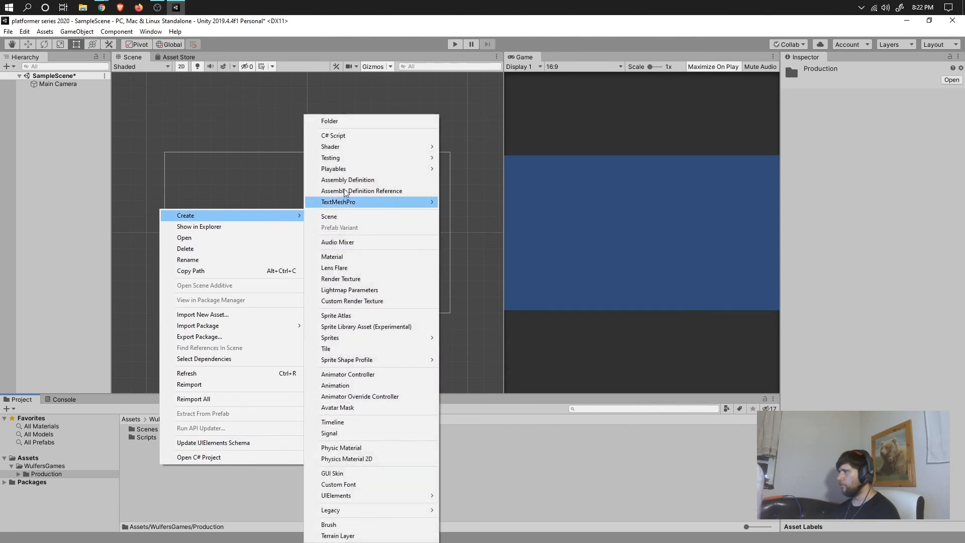
left_click(342, 136)
key("Escape")
Step: Add a folder named Resources to the Production folder
right_click(189, 463)
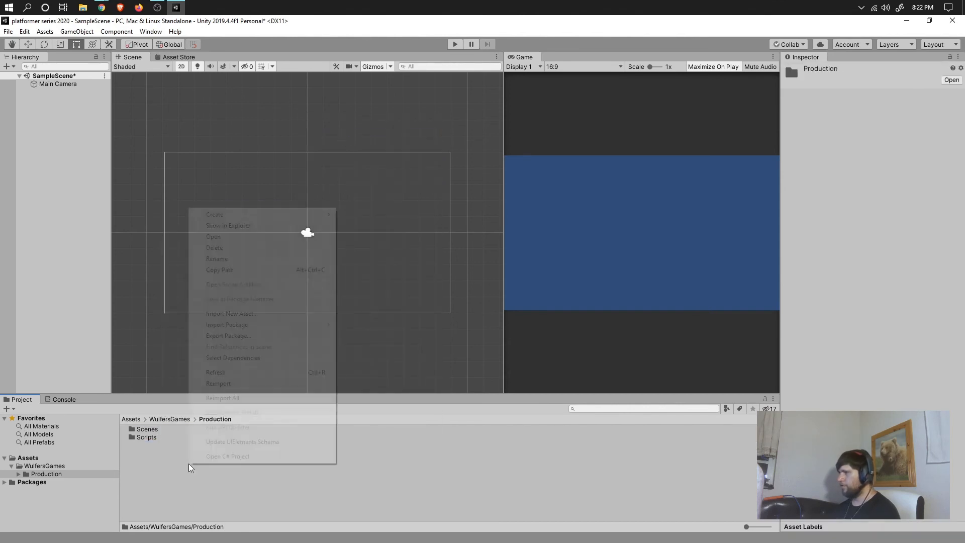
mouse_move(250, 214)
left_click(362, 123)
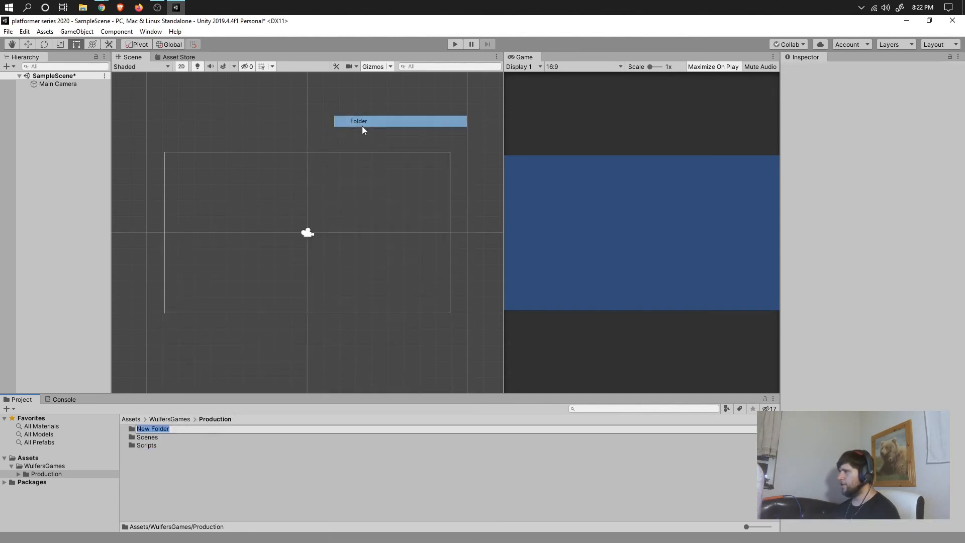
key("BackSpace")
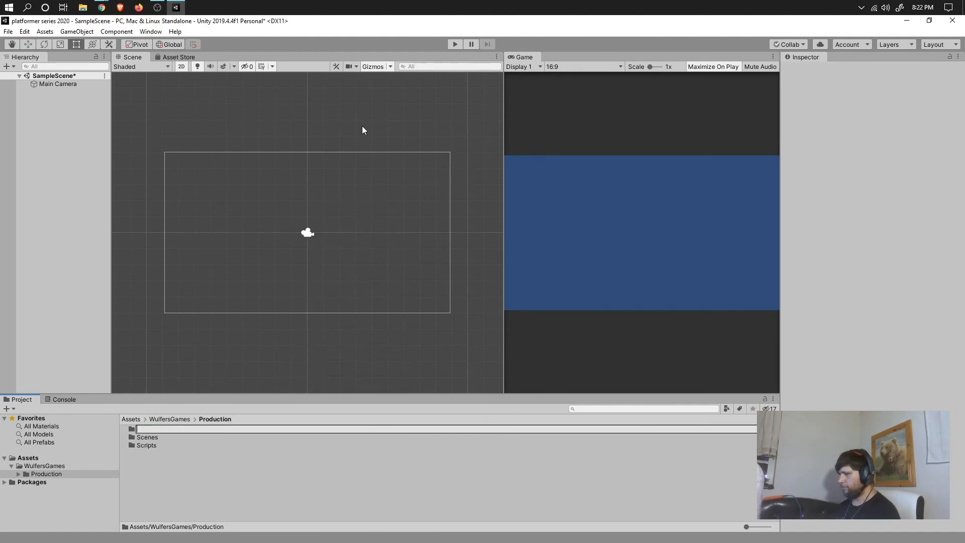
type("Resources")
key("Return")
left_click(171, 478)
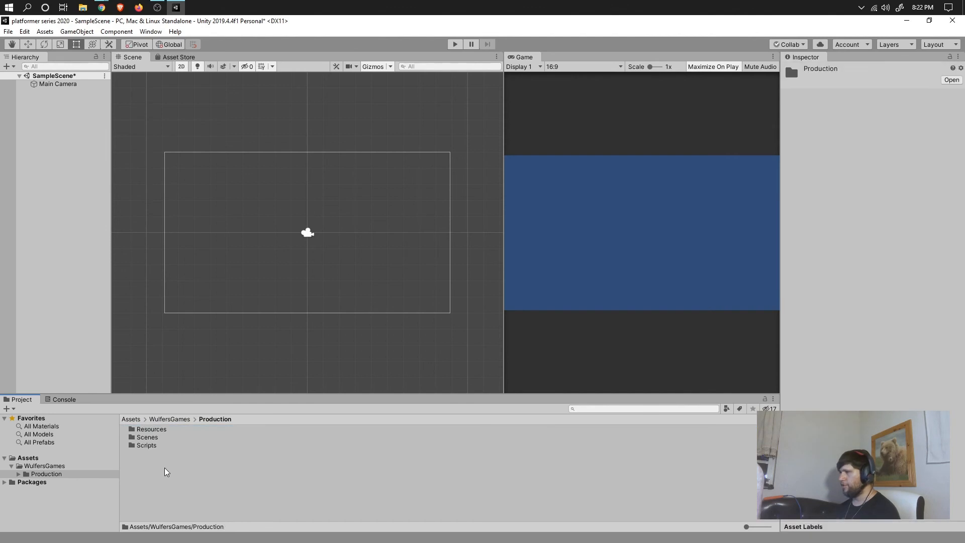
Step: Add a folder named Prefabs to the Production folder
right_click(166, 477)
mouse_move(205, 225)
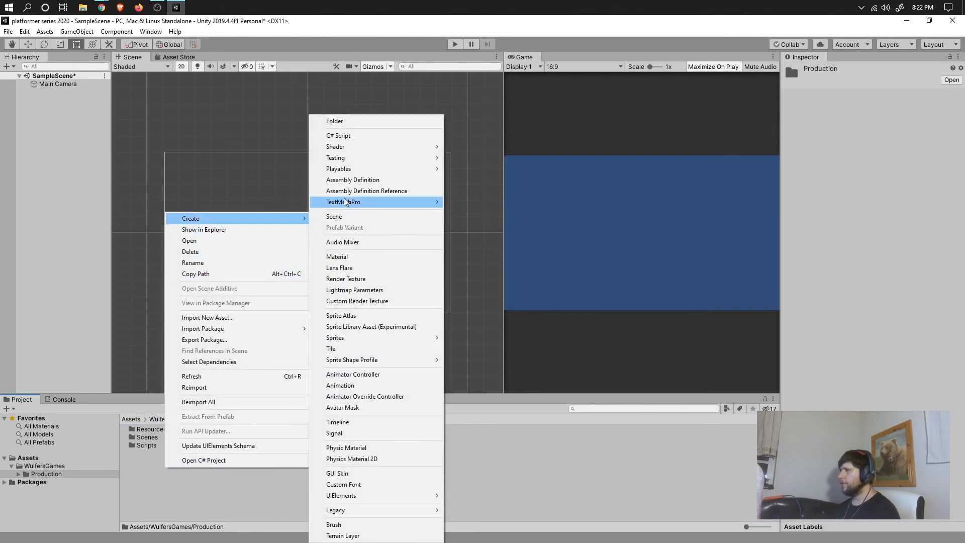
left_click(355, 122)
type("Prefabs")
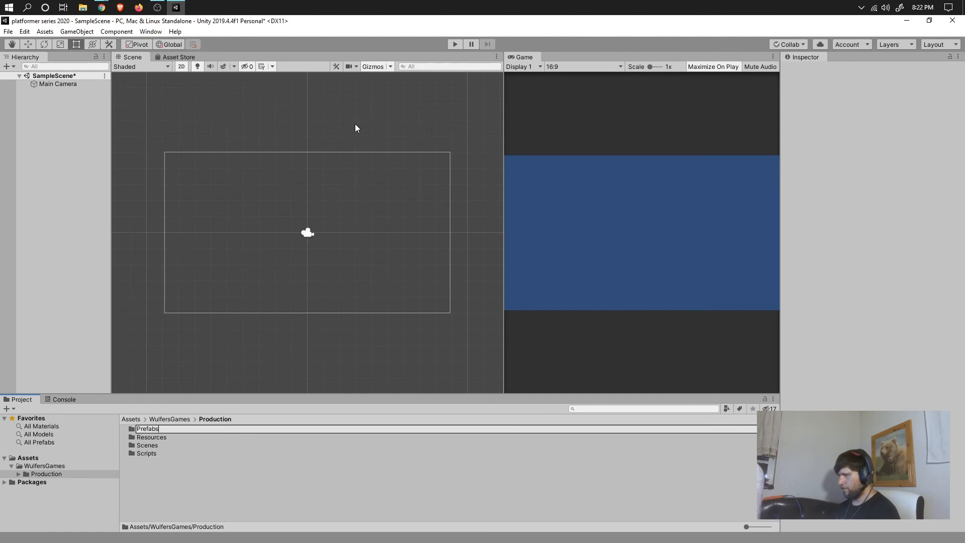
key("Return")
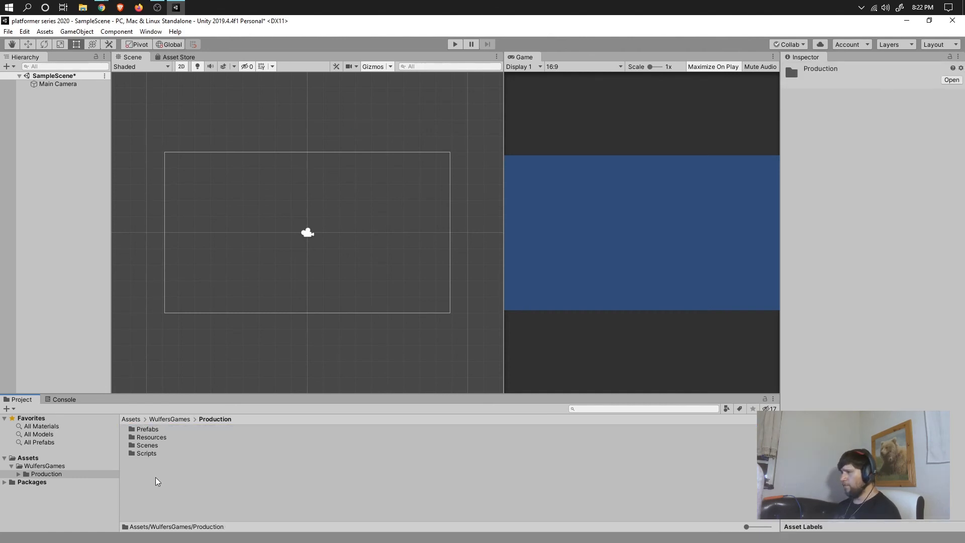
Step: Add a folder named Art to the Production folder
right_click(155, 478)
mouse_move(220, 229)
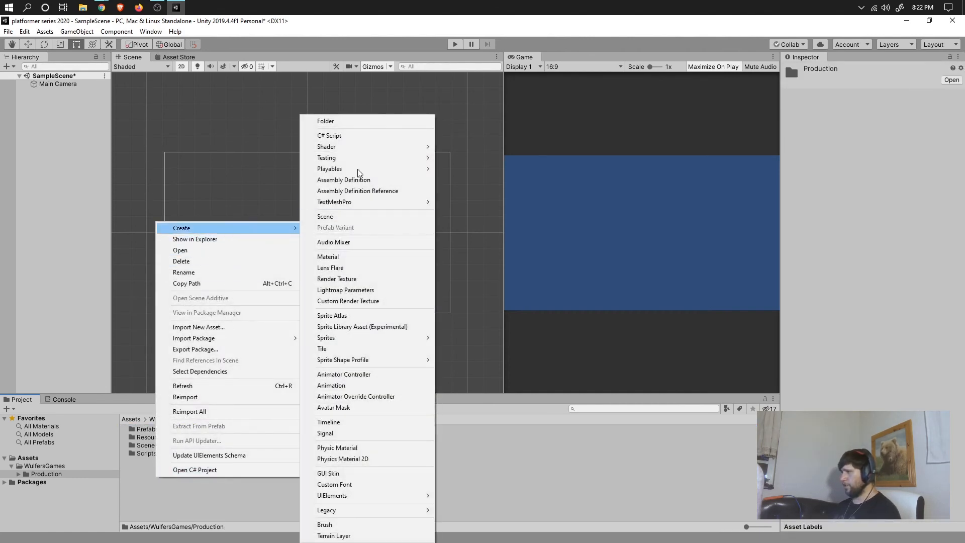
left_click(344, 123)
type("Art")
key("Return")
Step: Add a folder named Audio to the Production folder
right_click(147, 494)
mouse_move(215, 246)
left_click(328, 121)
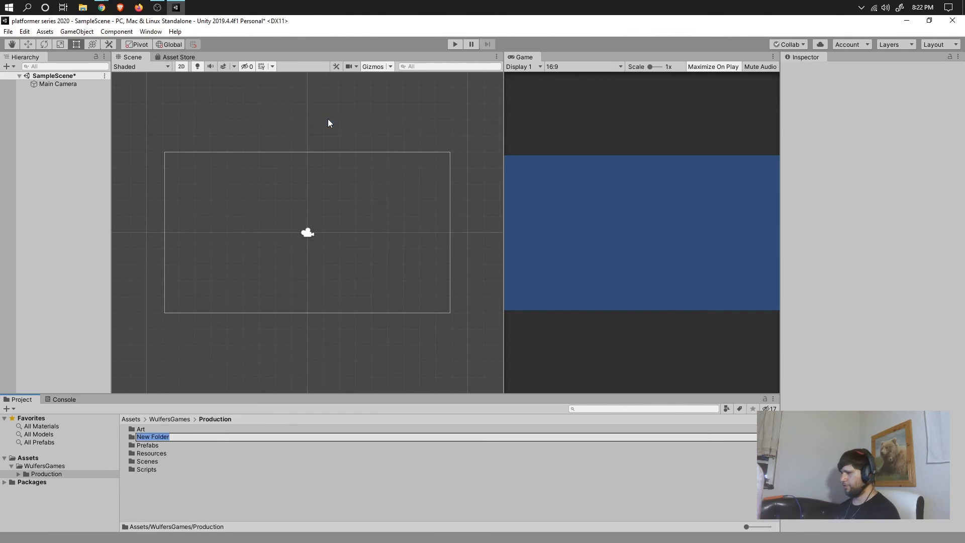
type("Audio")
key("Return")
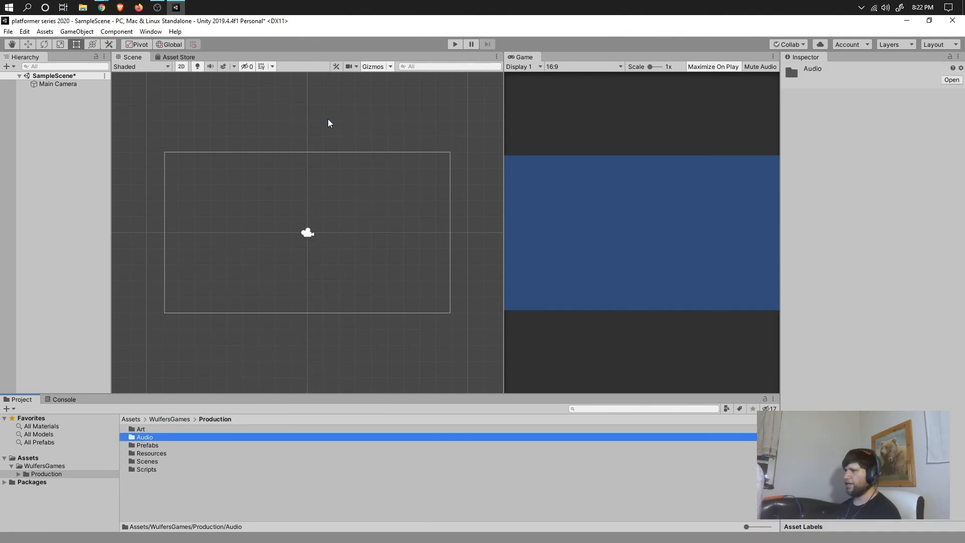
Step: Add a folder named Tools to the Production folder
left_click(155, 487)
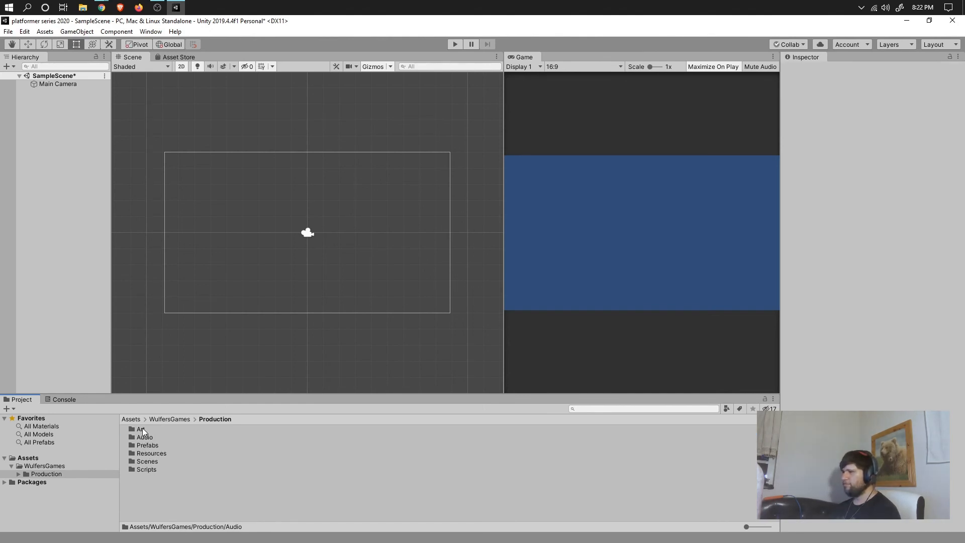
right_click(149, 489)
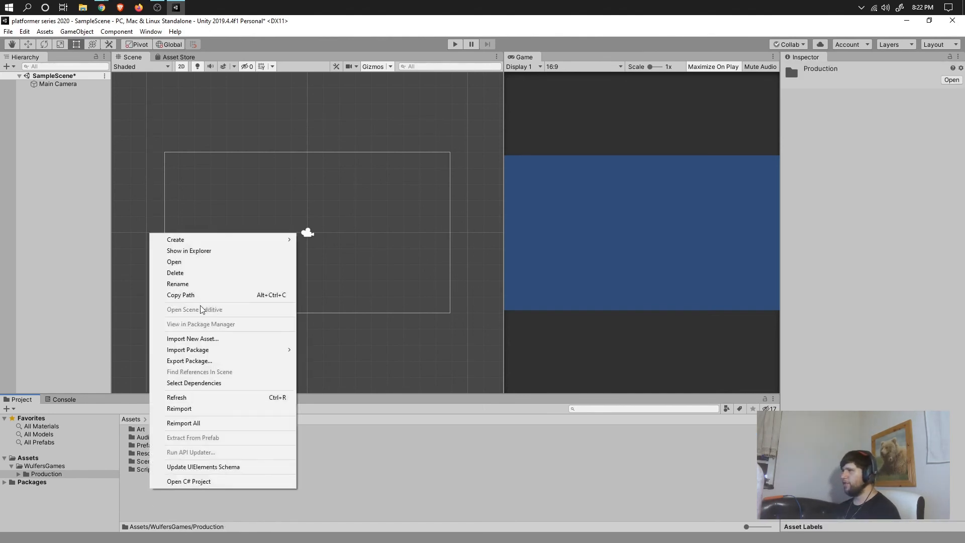
mouse_move(196, 241)
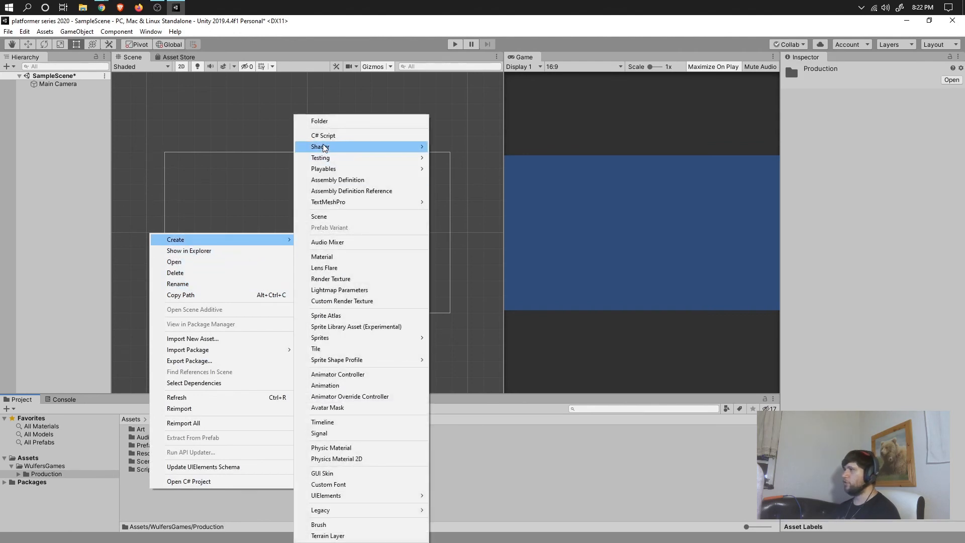
left_click(322, 123)
type("Tools")
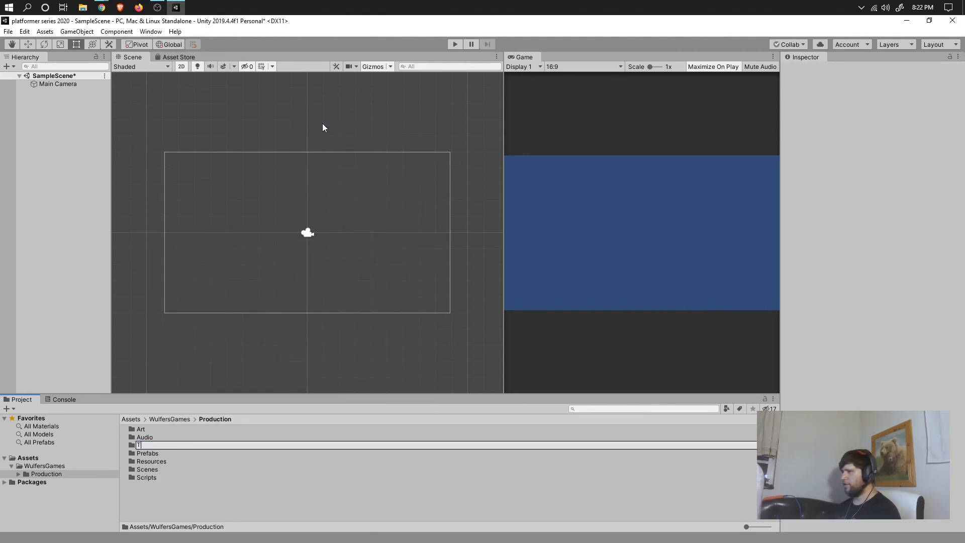
key("Return")
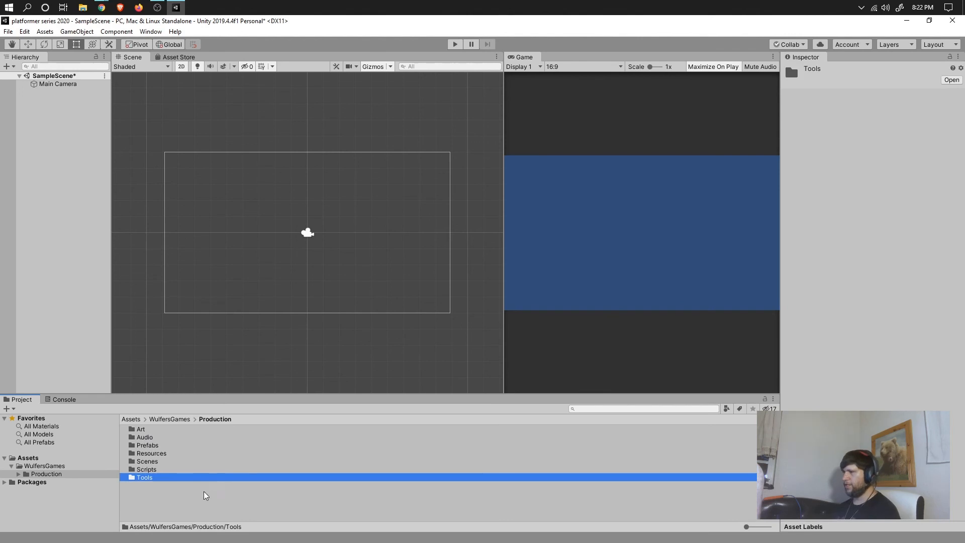
Step: Create a folder named Editor inside the Tools folder
left_click(164, 489)
double_click(154, 476)
right_click(156, 477)
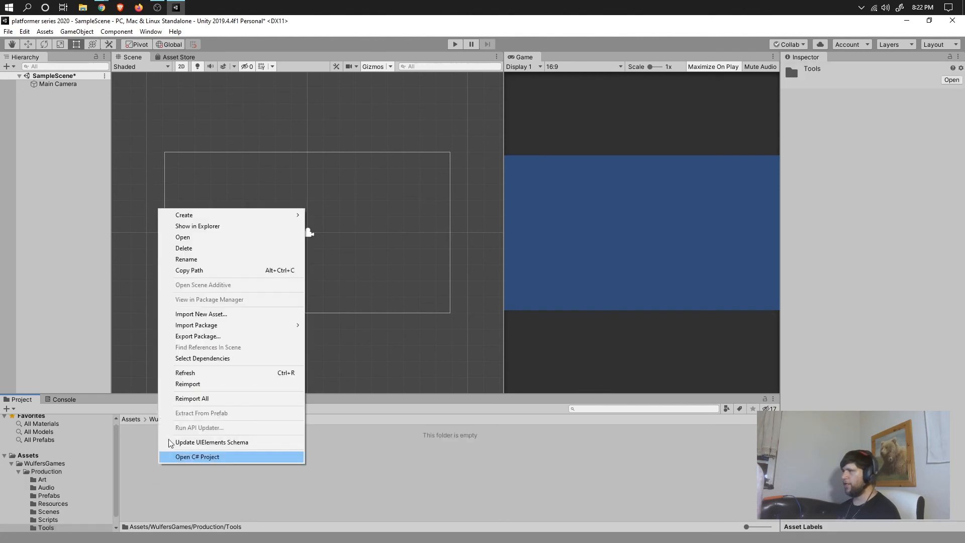
mouse_move(182, 220)
left_click(359, 125)
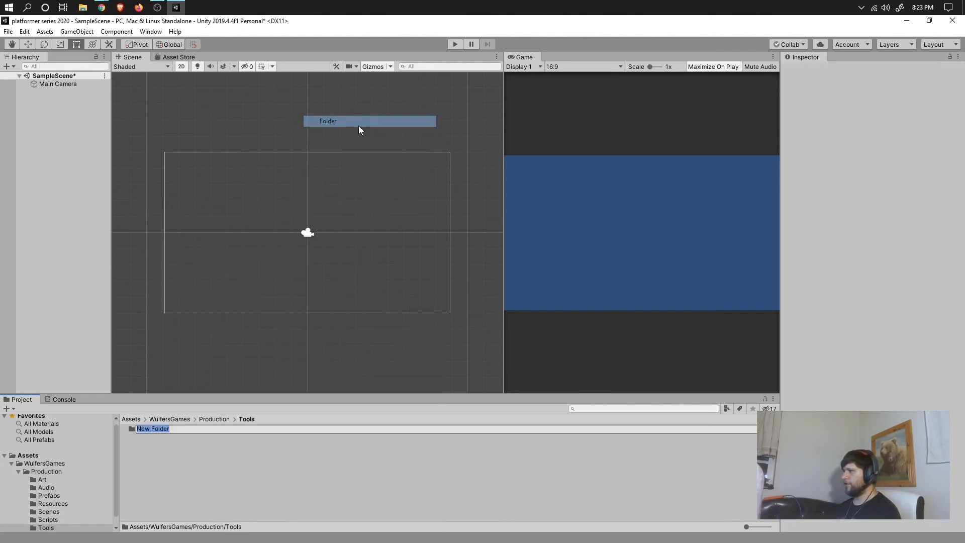
type("Edit")
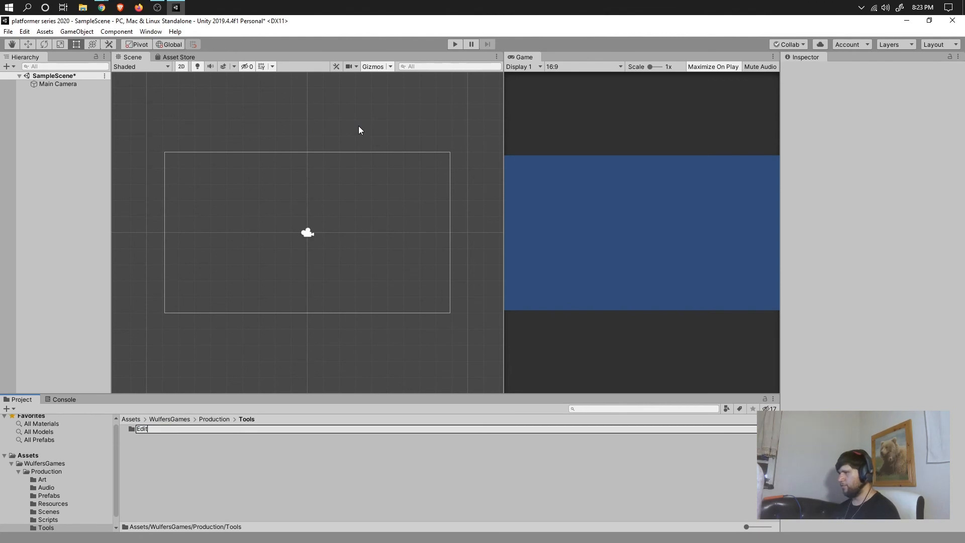
type("or")
key("Return")
left_click(155, 461)
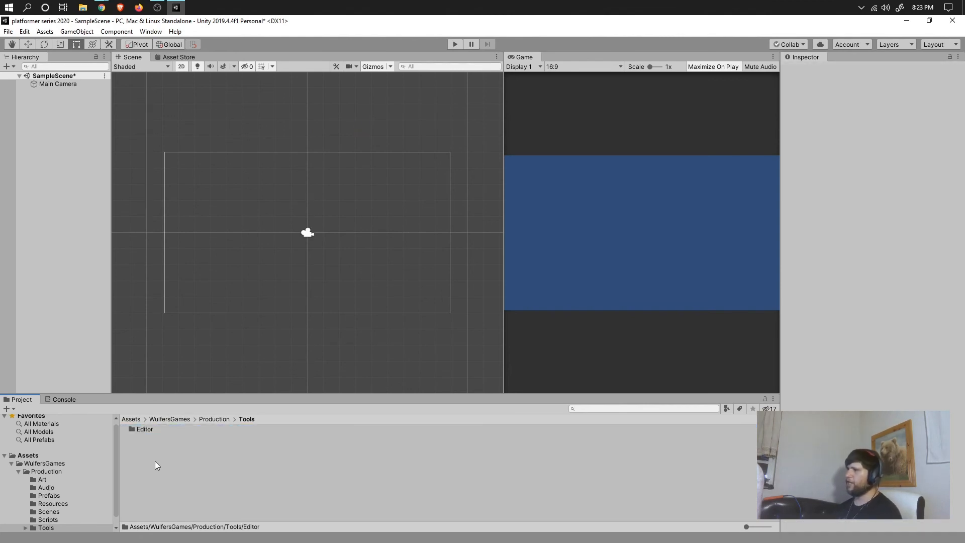
Step: Create a new scene named Demo in the Production folder's Scenes subfolder
left_click(212, 419)
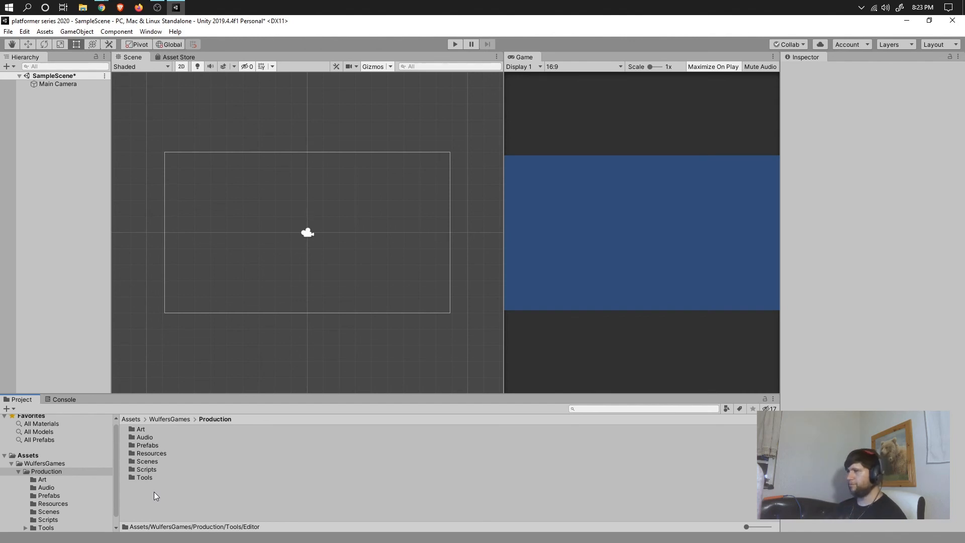
double_click(152, 462)
right_click(195, 448)
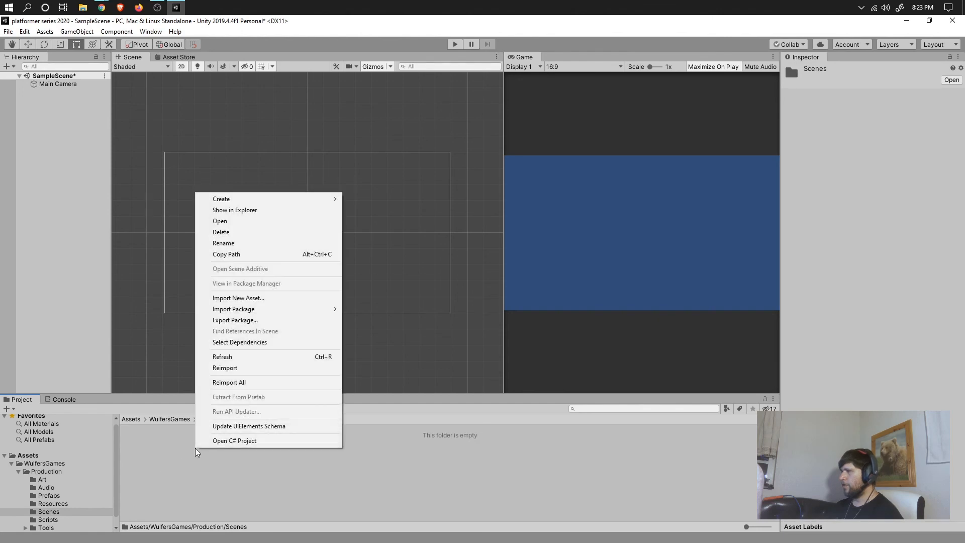
mouse_move(250, 197)
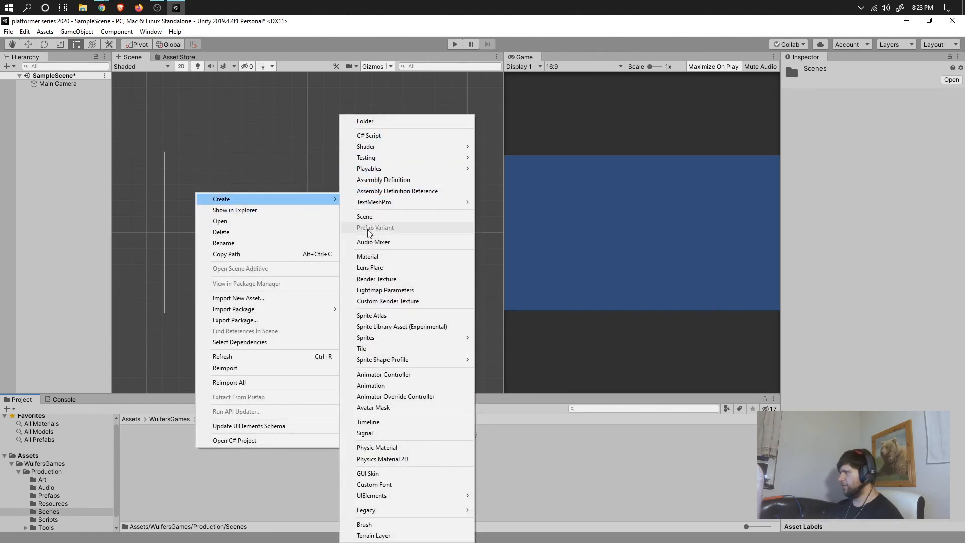
left_click(380, 216)
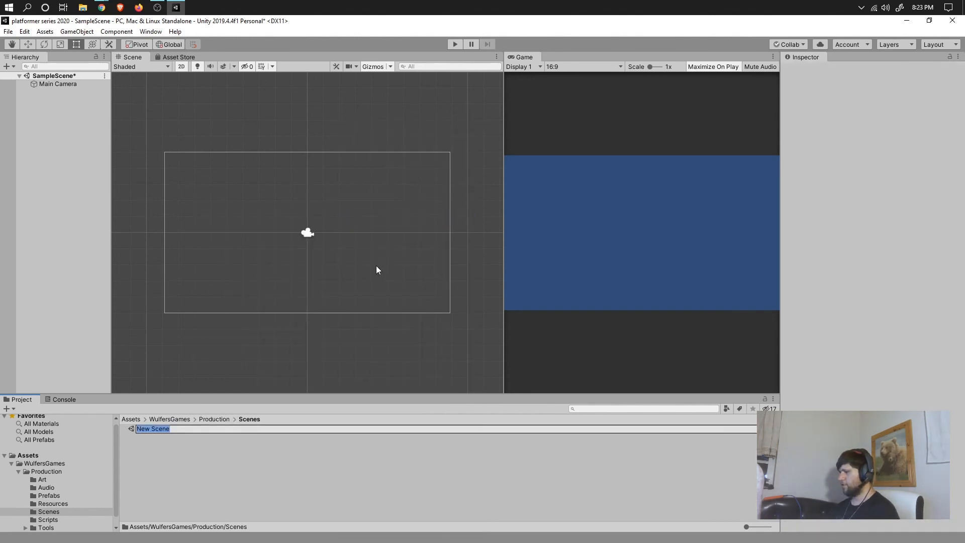
type("Demo")
key("Return")
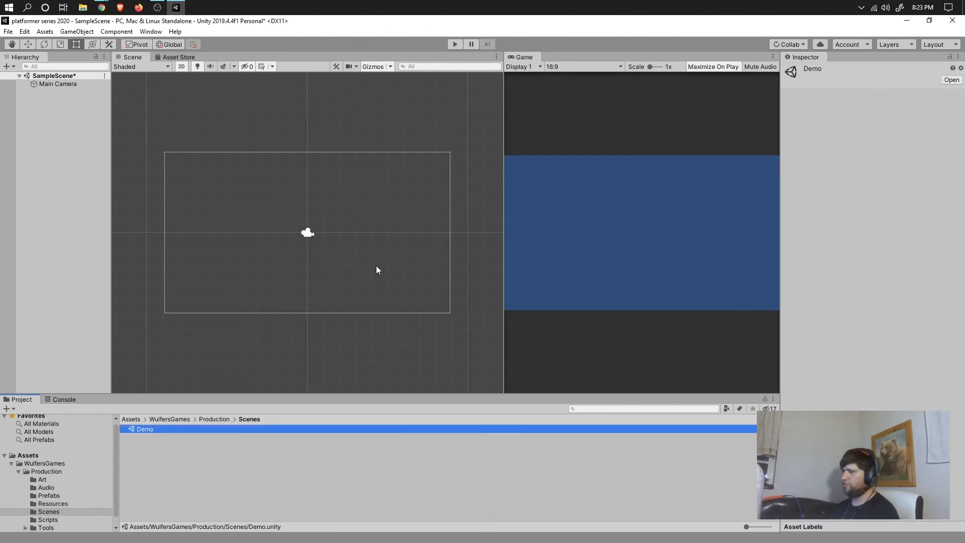
Step: Open the Demo scene without saving the changes to SampleScene, and return to the Production folder
left_click(175, 441)
double_click(150, 430)
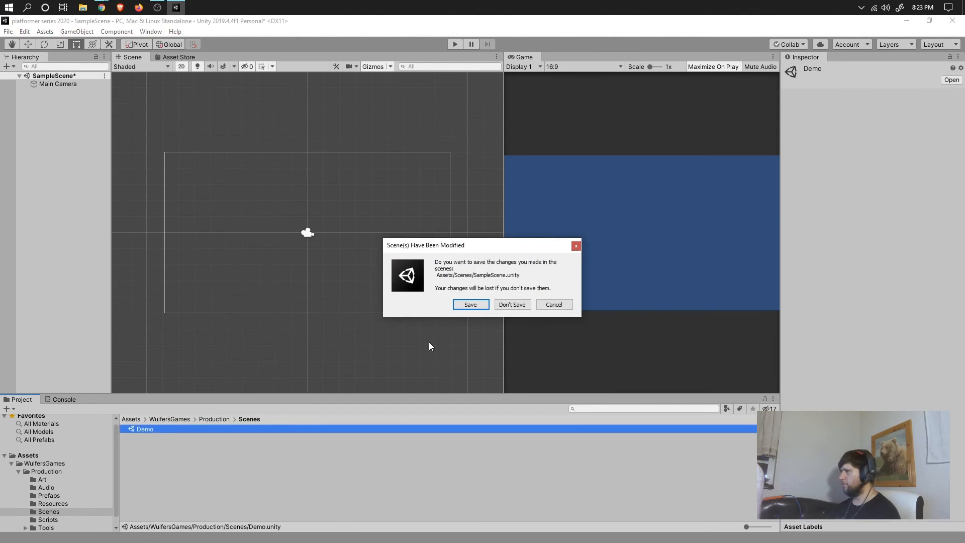
left_click(498, 307)
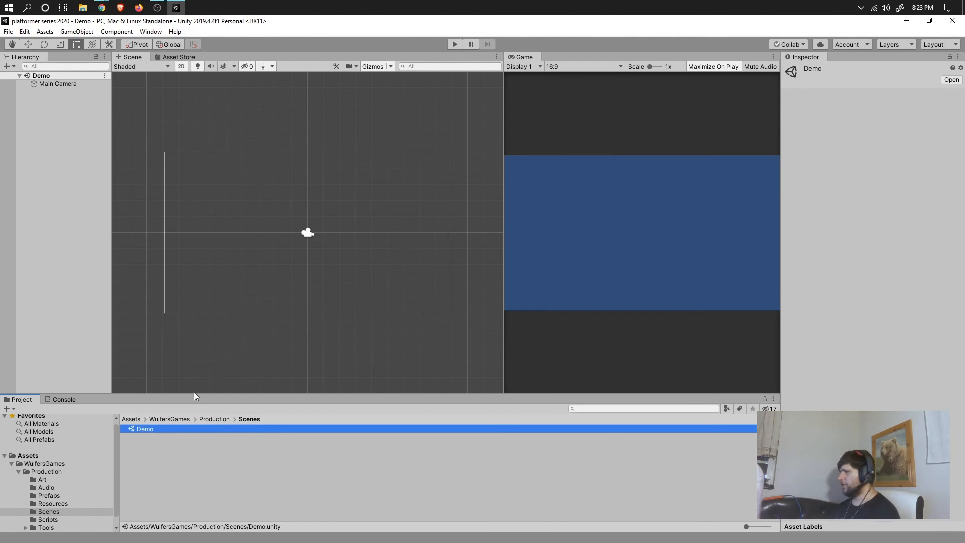
left_click(211, 420)
left_click(149, 498)
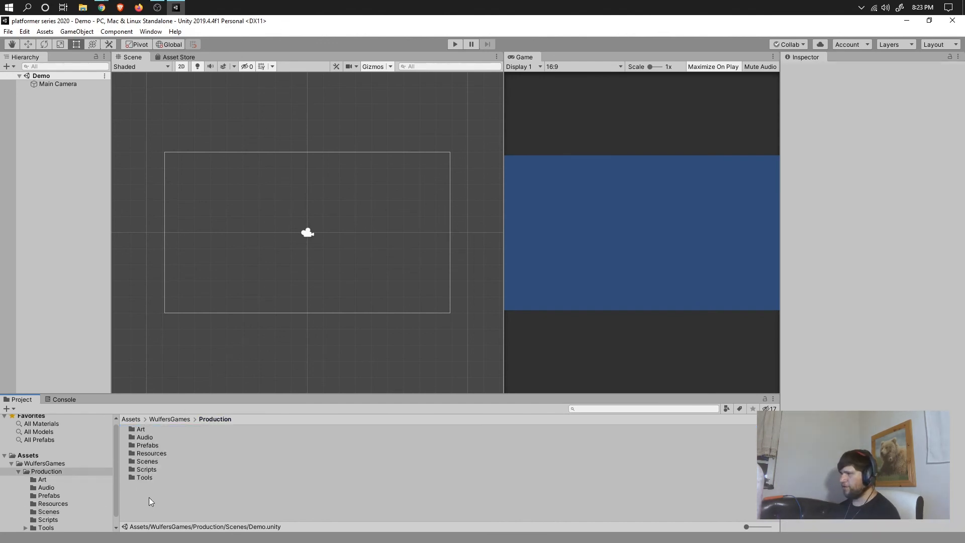